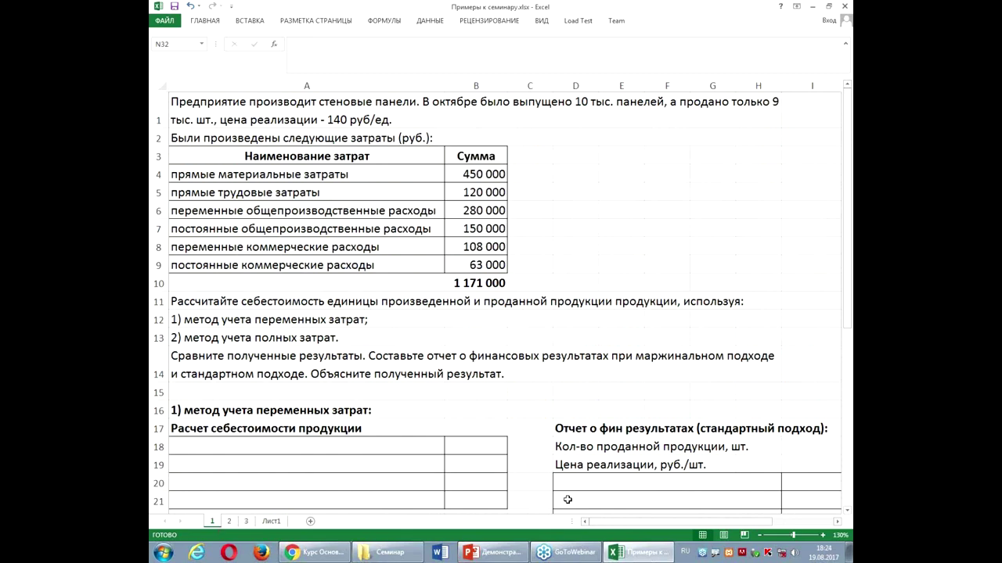
# - Link A18:A20 of the product cost calculation table to the cost names in A4, A5 and A6
pyautogui.scroll(-5, 459, 478)
pyautogui.scroll(4, 458, 480)
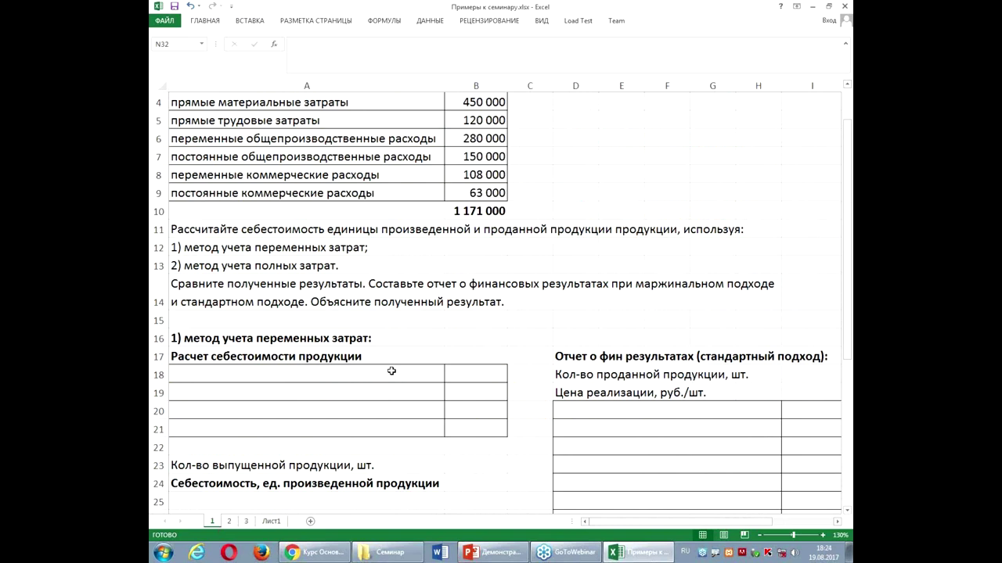
pyautogui.scroll(1, 391, 374)
pyautogui.click(296, 443)
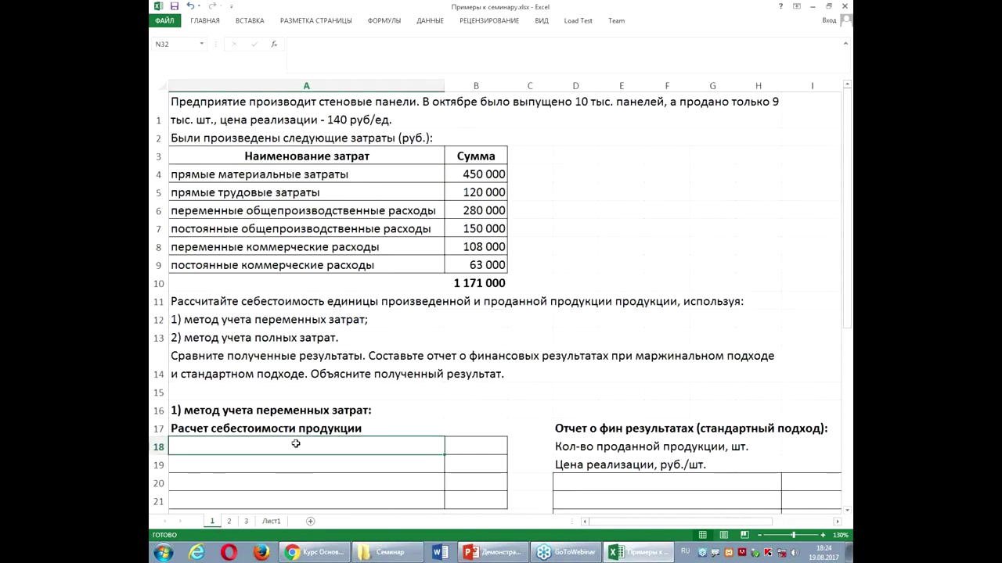
pyautogui.write('=')
pyautogui.click(302, 174)
pyautogui.press('Return')
pyautogui.write('=')
pyautogui.click(266, 193)
pyautogui.press('Return')
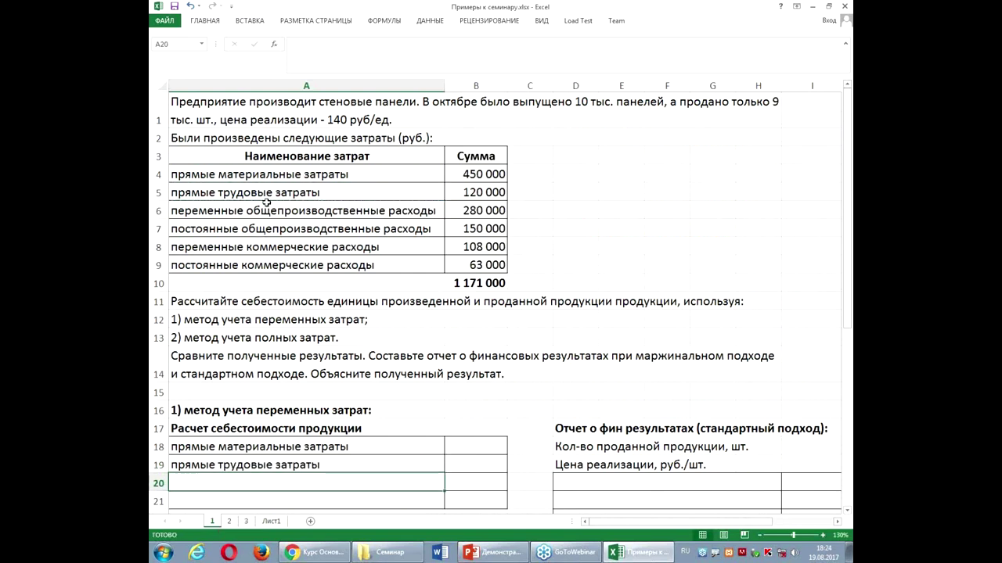
pyautogui.write('=')
pyautogui.click(256, 210)
pyautogui.press('Return')
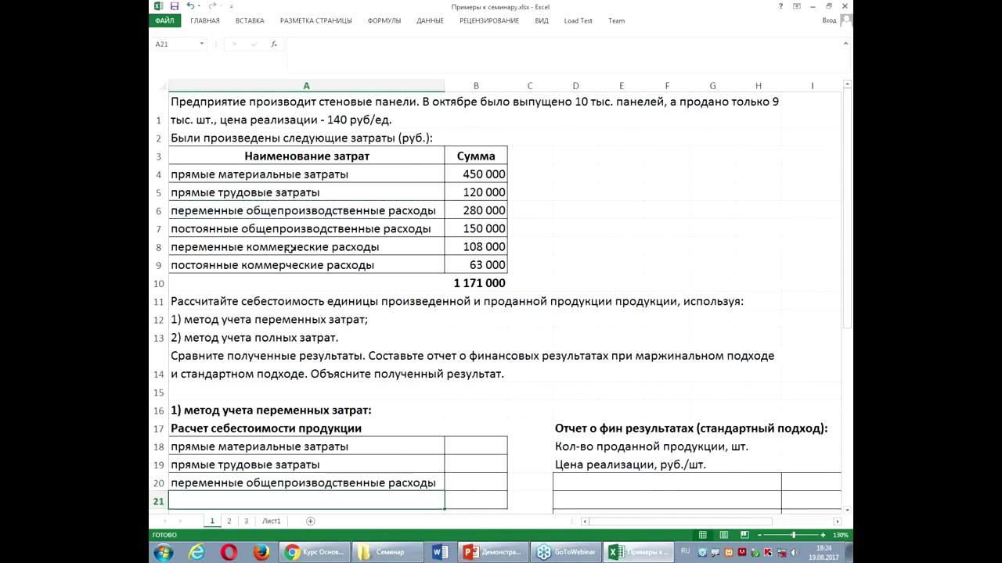
# - Fill the A18:A20 formulas across into column B and AutoSum the resulting amounts in B21
pyautogui.scroll(-1, 289, 249)
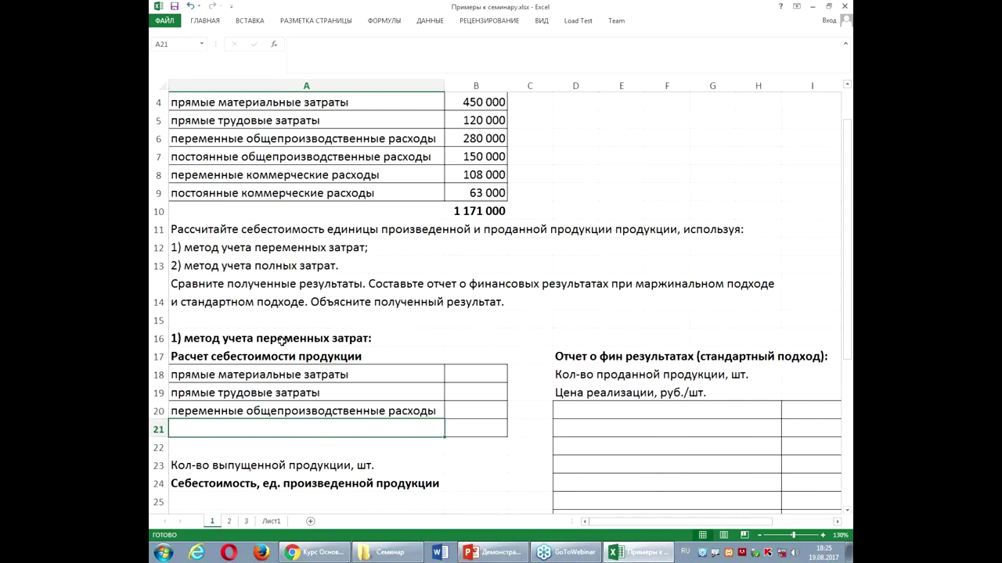
pyautogui.moveTo(274, 377); pyautogui.dragTo(278, 418)
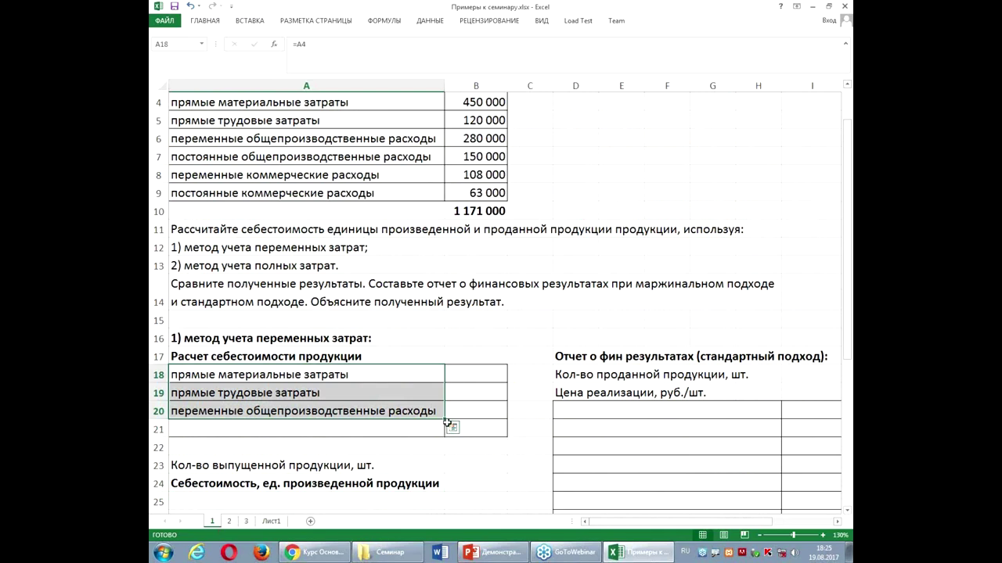
pyautogui.moveTo(443, 427); pyautogui.dragTo(499, 420)
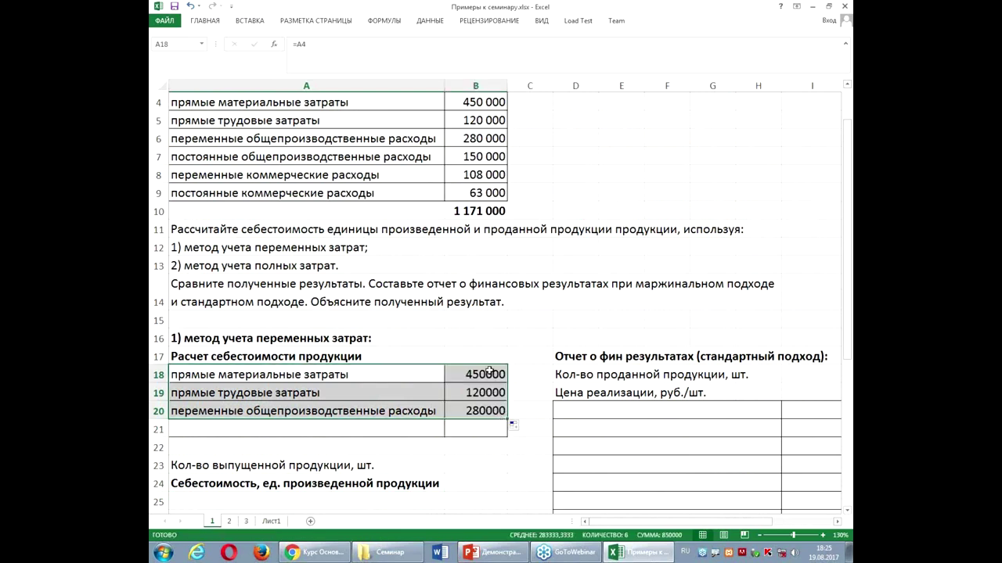
pyautogui.moveTo(490, 376); pyautogui.dragTo(483, 425)
pyautogui.click(205, 21)
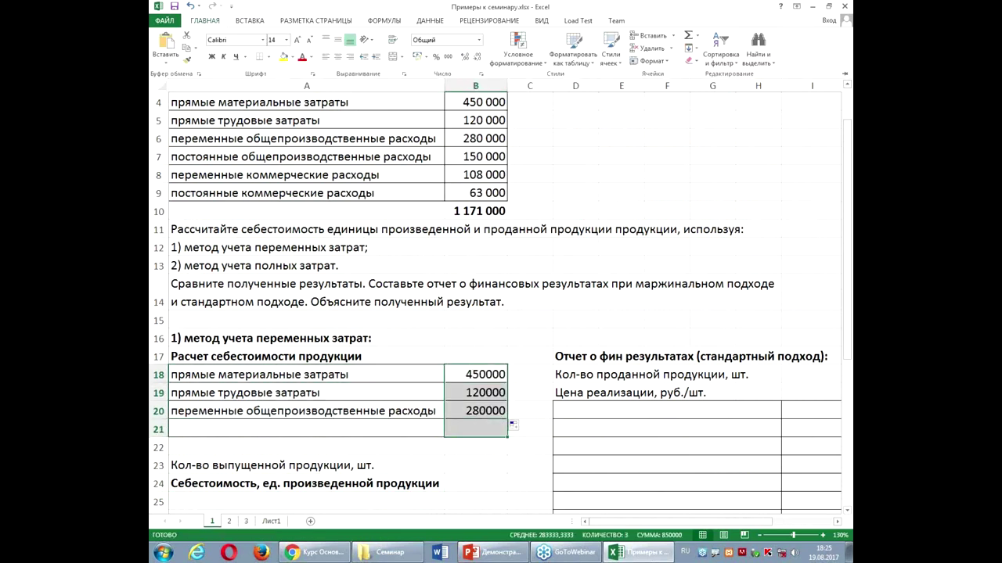
pyautogui.click(689, 36)
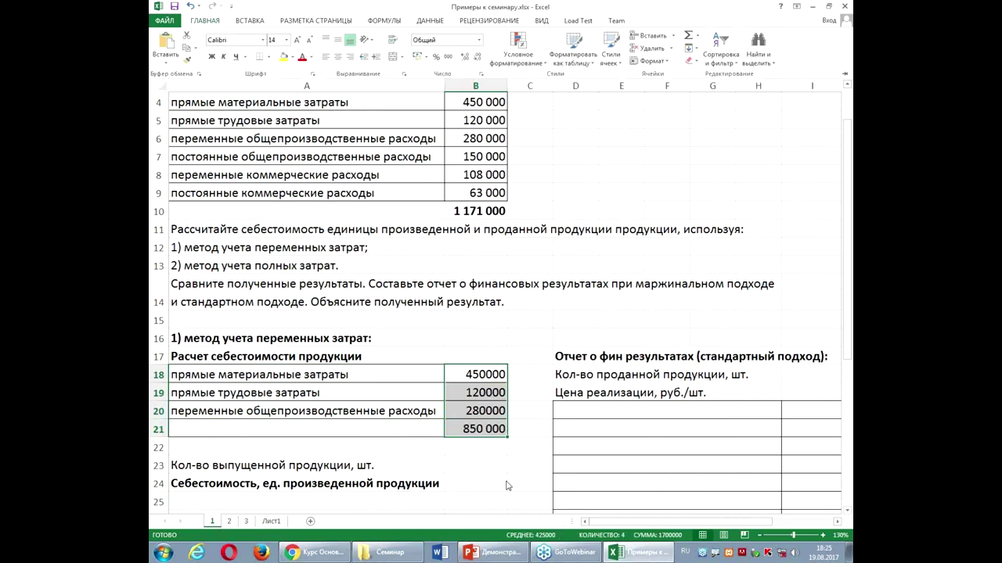
# - Enter 10000 as the quantity of units produced in B23
pyautogui.click(483, 462)
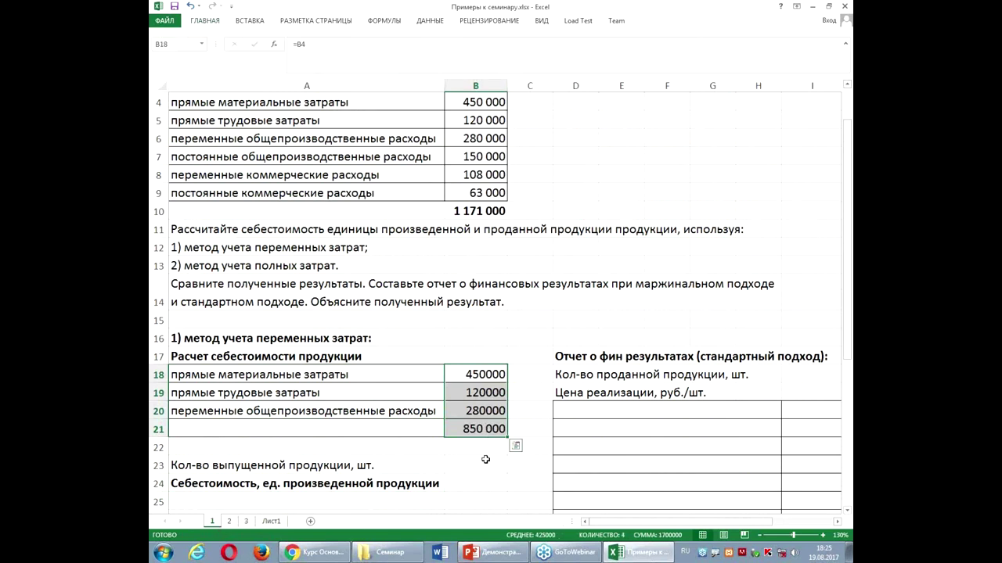
pyautogui.click(475, 462)
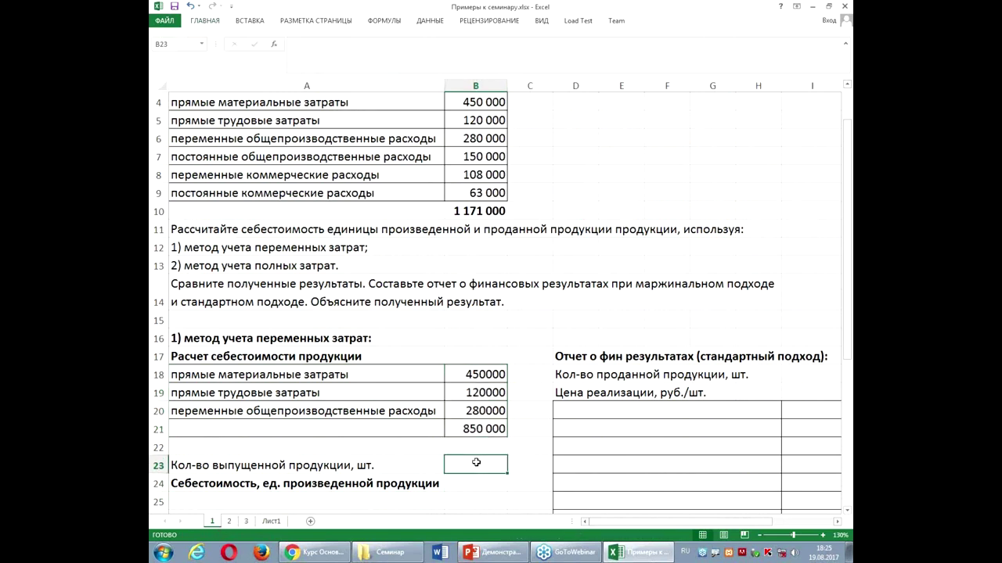
pyautogui.scroll(1, 629, 267)
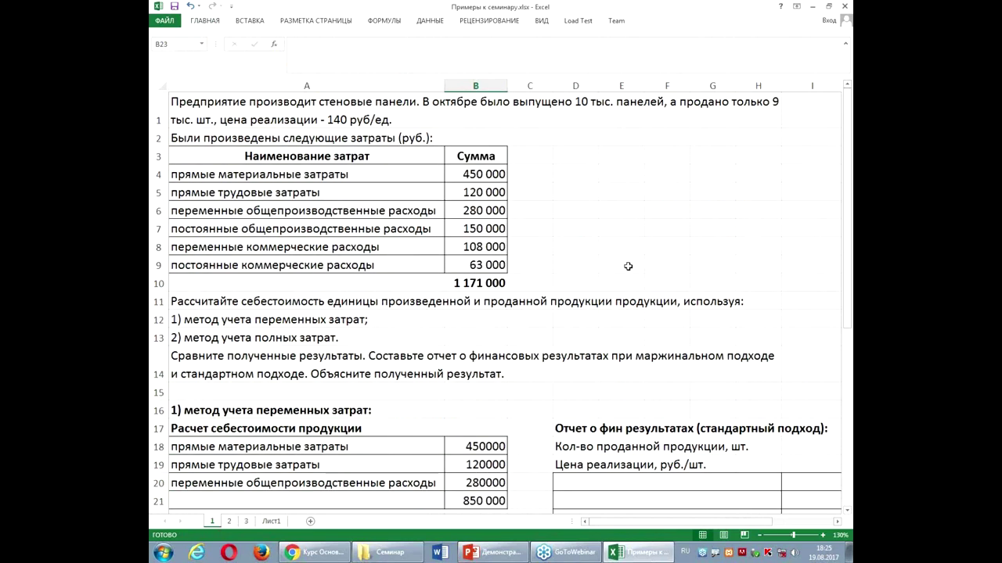
pyautogui.scroll(-1, 562, 357)
pyautogui.scroll(-1, 562, 357)
pyautogui.write('10000')
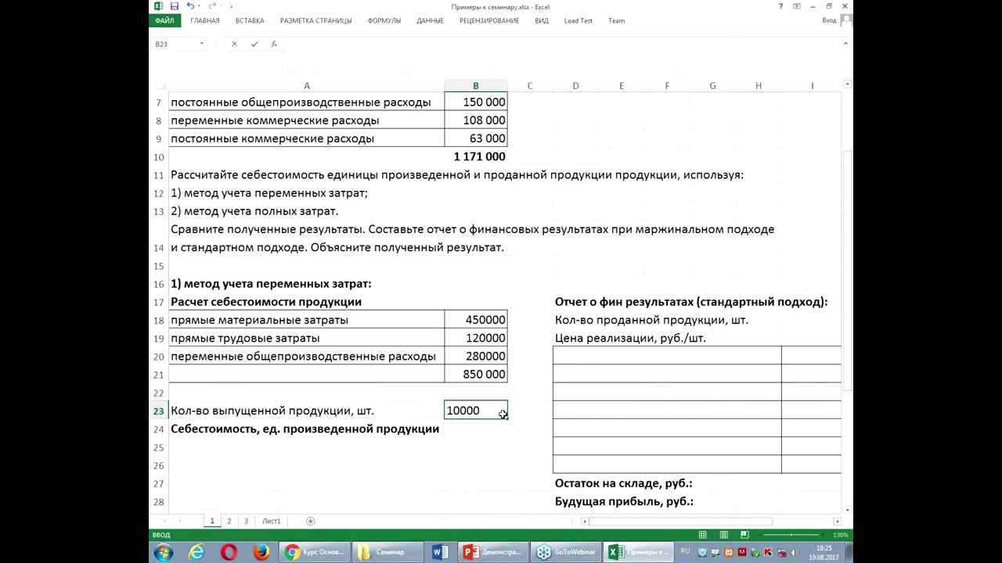
pyautogui.press('Return')
# - Calculate the unit cost of produced output in B24 with the formula =B21/B23
pyautogui.write('=')
pyautogui.click(493, 377)
pyautogui.write('/')
pyautogui.click(497, 410)
pyautogui.press('Return')
pyautogui.click(498, 429)
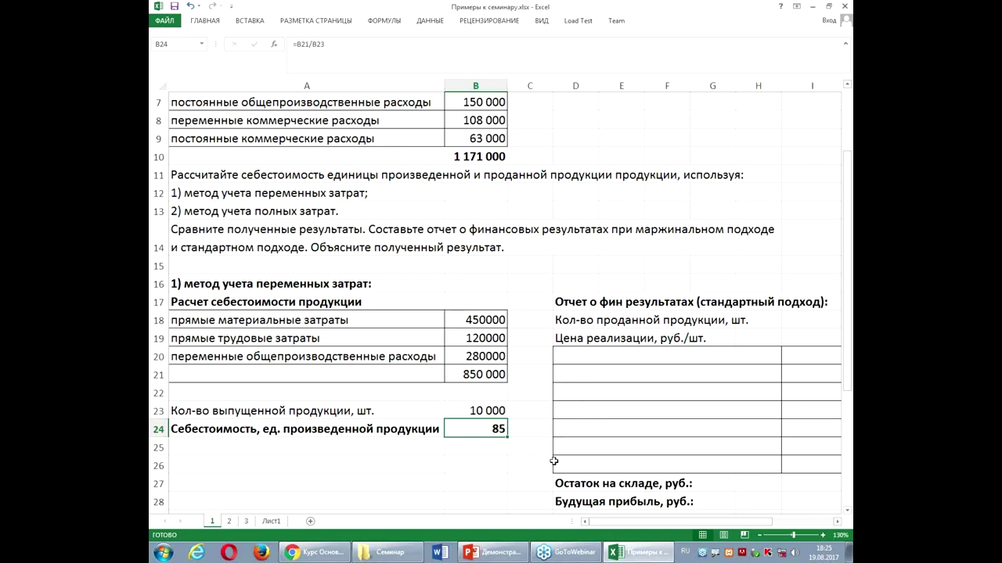
# - In the standard-approach report, enter 900 as the quantity sold in I18 and 140 as the selling price in I19
pyautogui.click(655, 356)
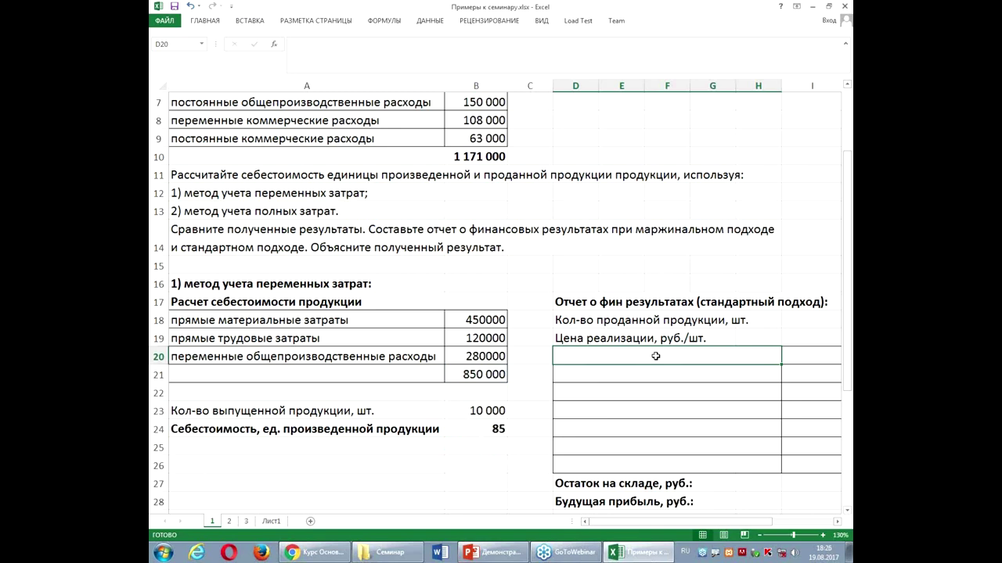
pyautogui.moveTo(684, 527)
pyautogui.mouseDown()
pyautogui.moveTo(707, 527)
pyautogui.moveTo(695, 530)
pyautogui.mouseUp()
pyautogui.click(529, 321)
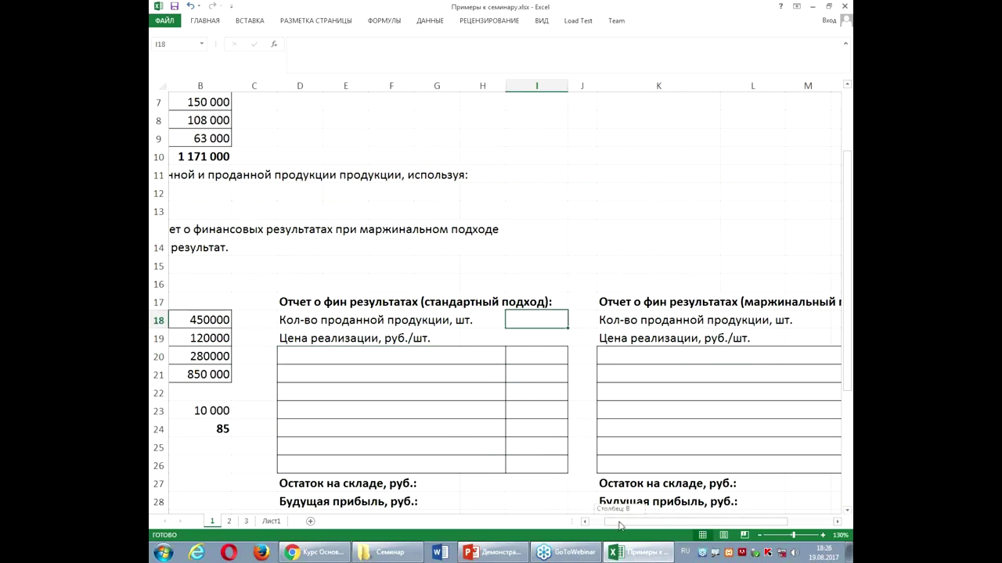
pyautogui.click(585, 521)
pyautogui.scroll(2, 567, 501)
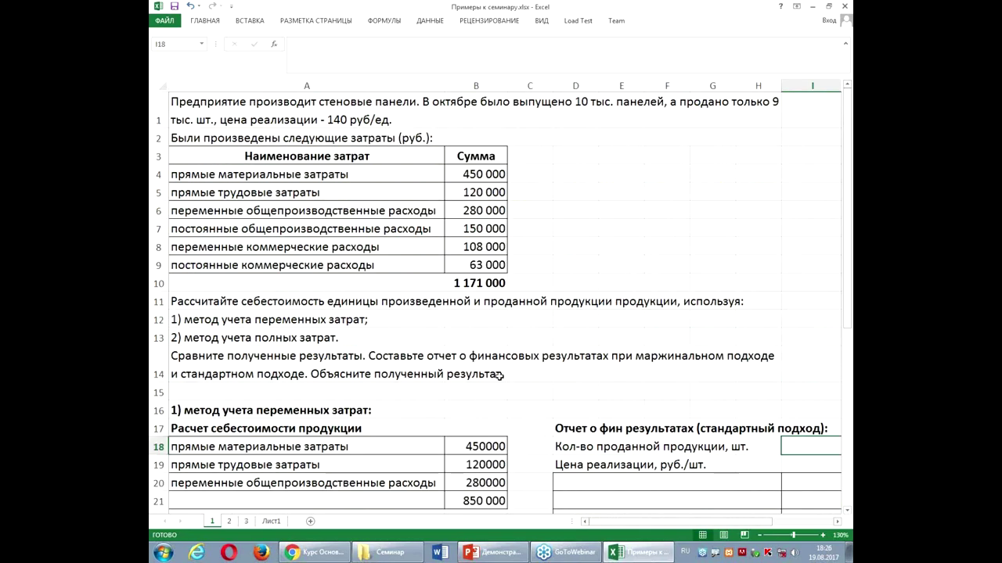
pyautogui.scroll(-2, 612, 462)
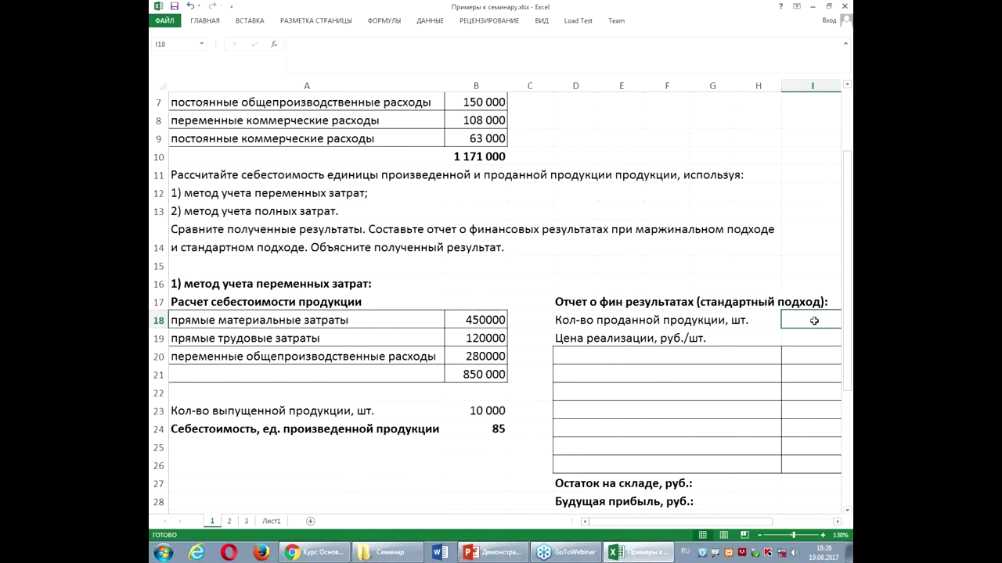
pyautogui.write('900')
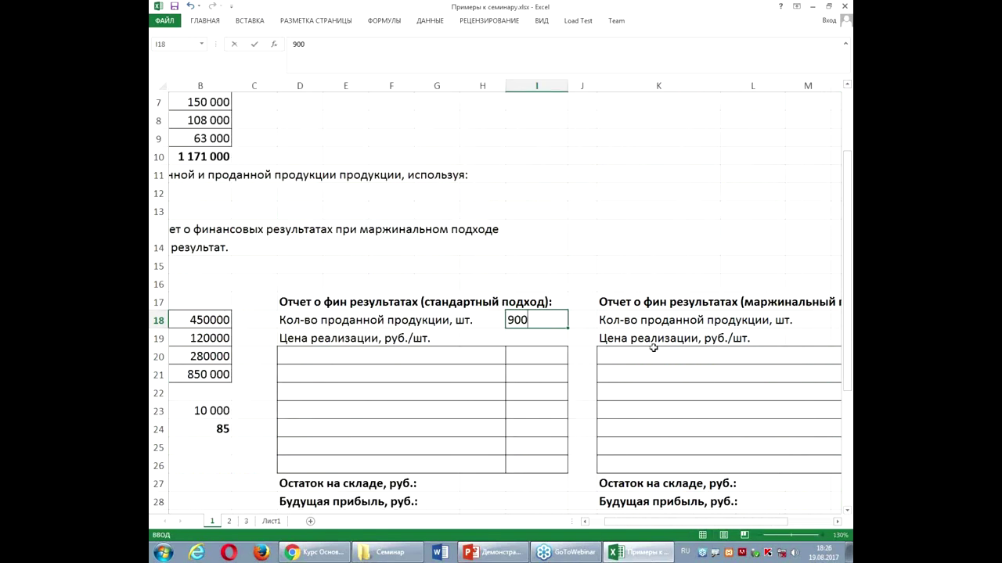
pyautogui.click(543, 337)
pyautogui.write('140')
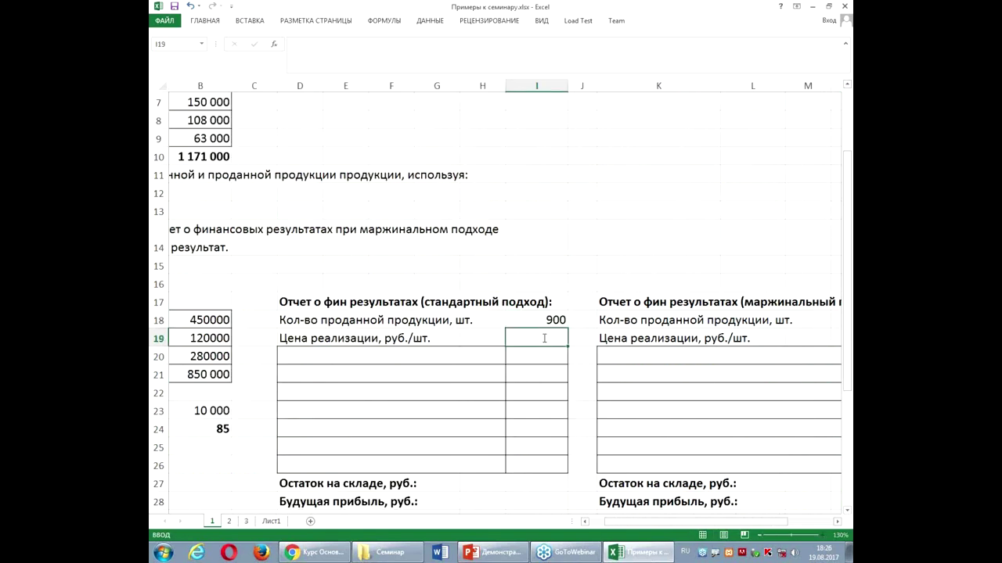
pyautogui.press('Return')
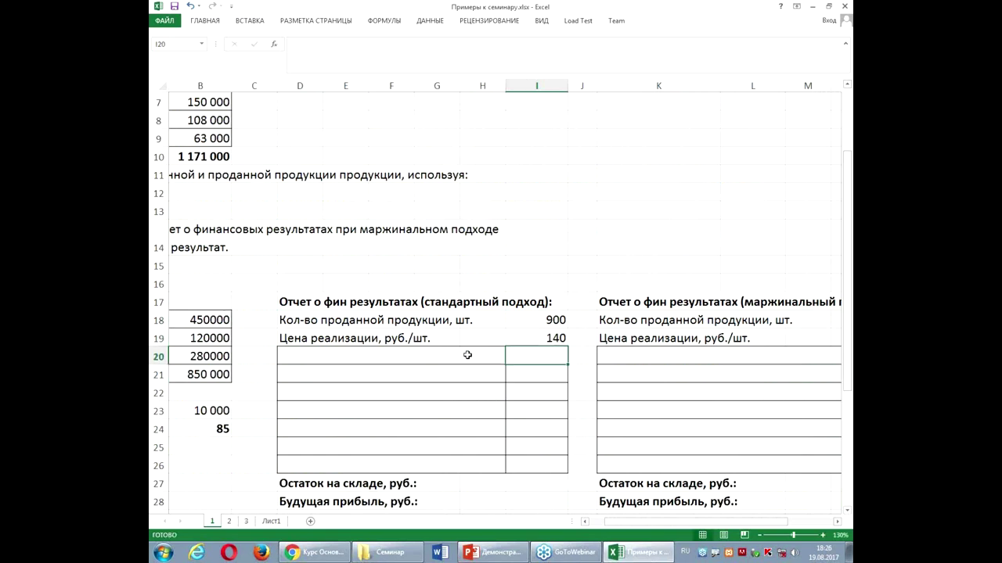
# - Label D20 "Выручка" and calculate revenue in I20 with the formula =I18*I19
pyautogui.click(468, 355)
pyautogui.write('Выручка')
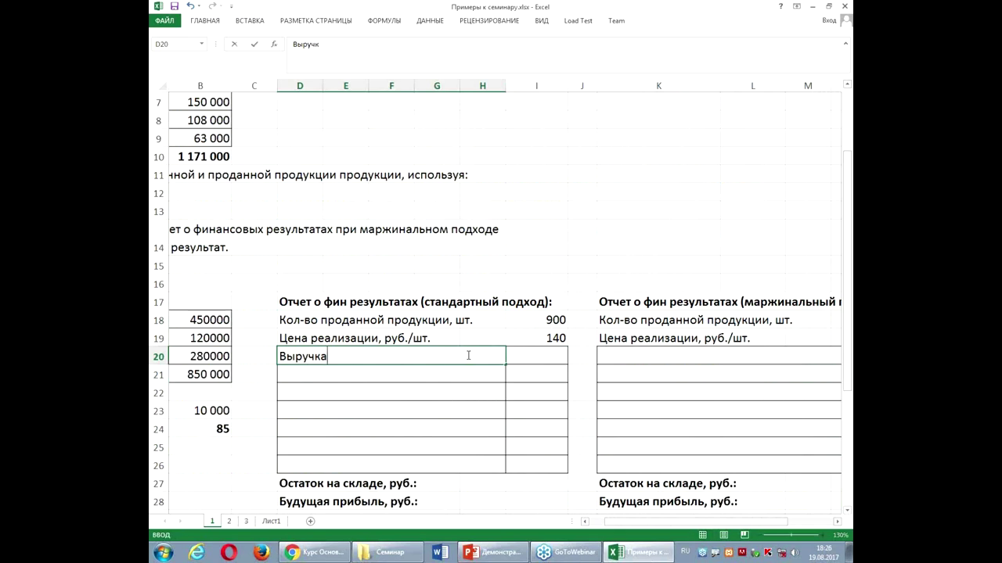
pyautogui.click(558, 357)
pyautogui.write('=')
pyautogui.click(546, 320)
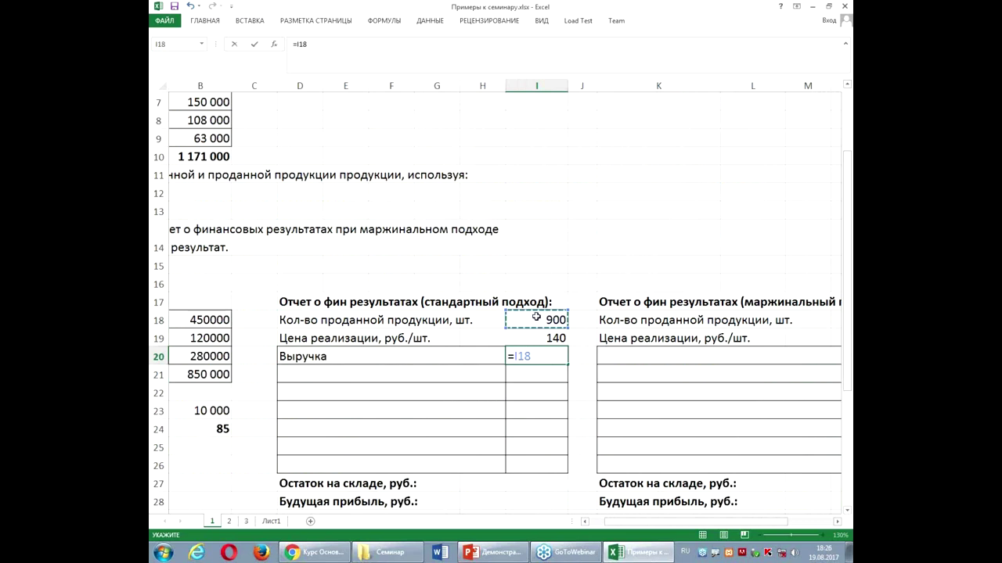
pyautogui.write('*')
pyautogui.click(537, 339)
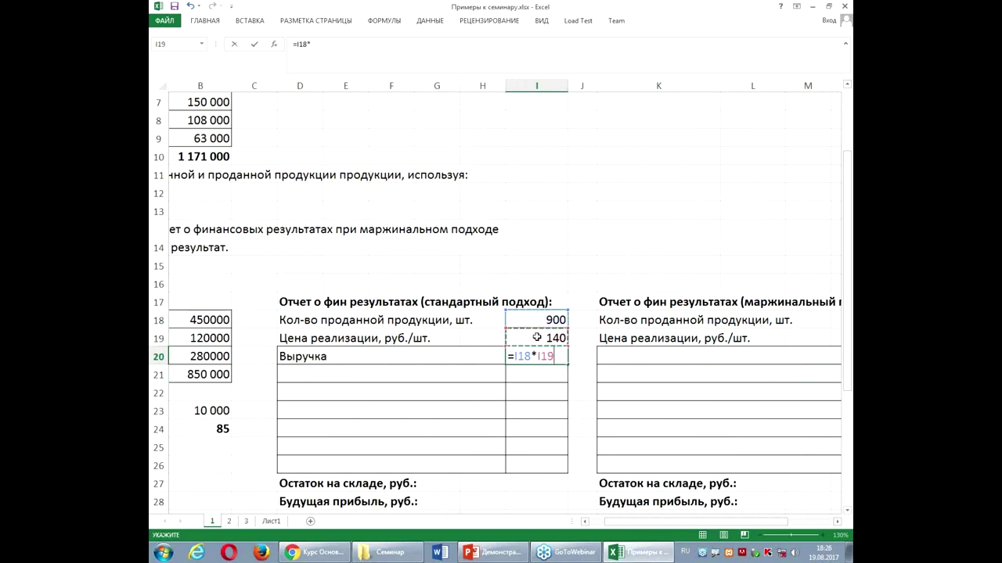
pyautogui.press('Return')
# - Correct the quantity sold in I18 to 9000
pyautogui.click(543, 320)
pyautogui.click(376, 53)
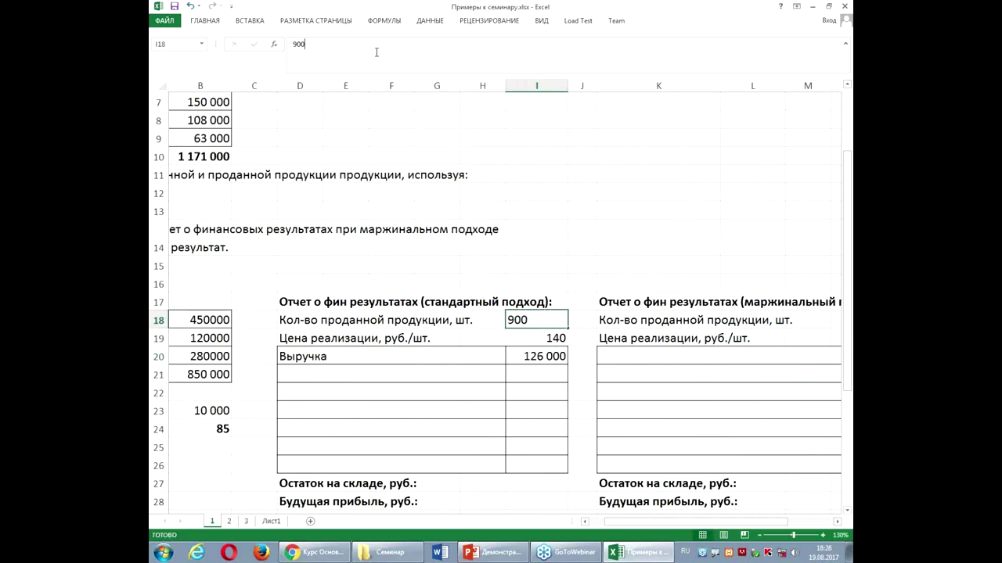
pyautogui.write('0')
pyautogui.press('Return')
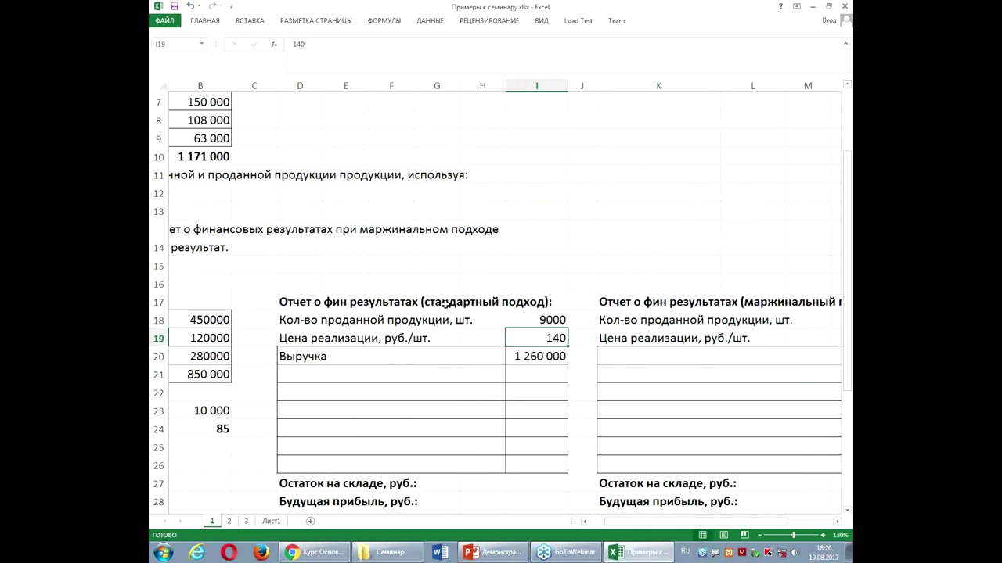
# - Label D21 "Себестоимость" and calculate the cost of goods sold in I21 with the formula =I18*B24
pyautogui.click(293, 374)
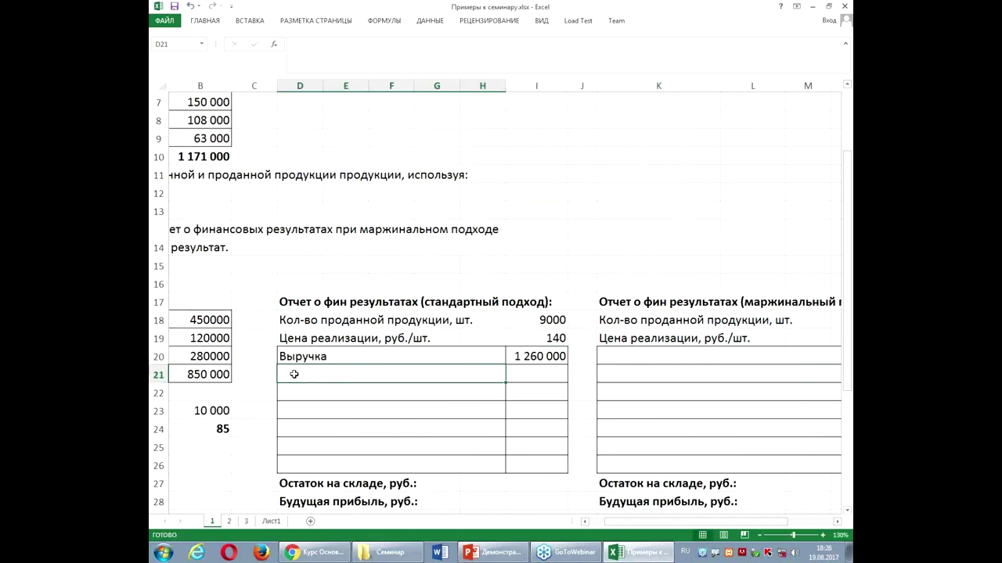
pyautogui.write('Се')
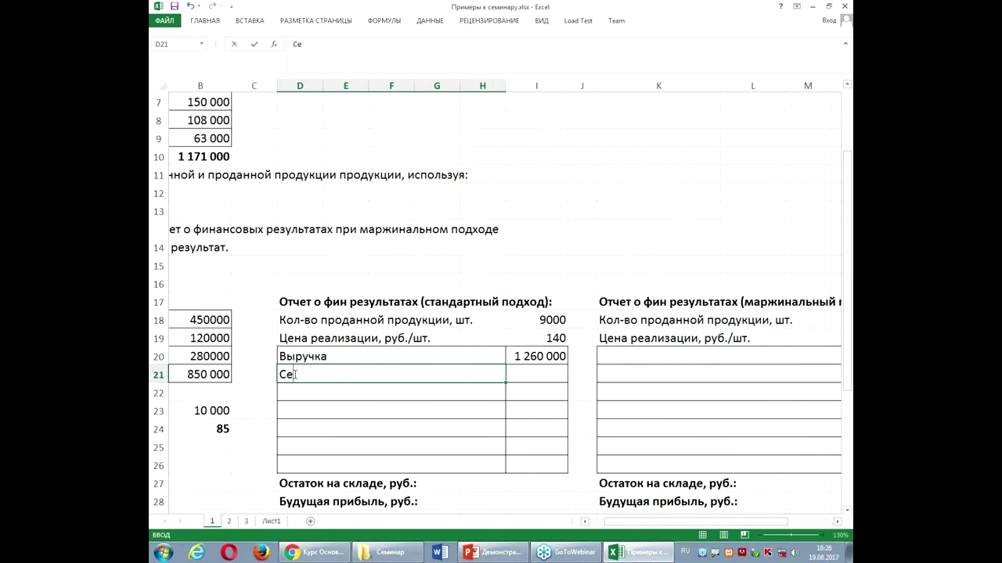
pyautogui.write('бестоимость')
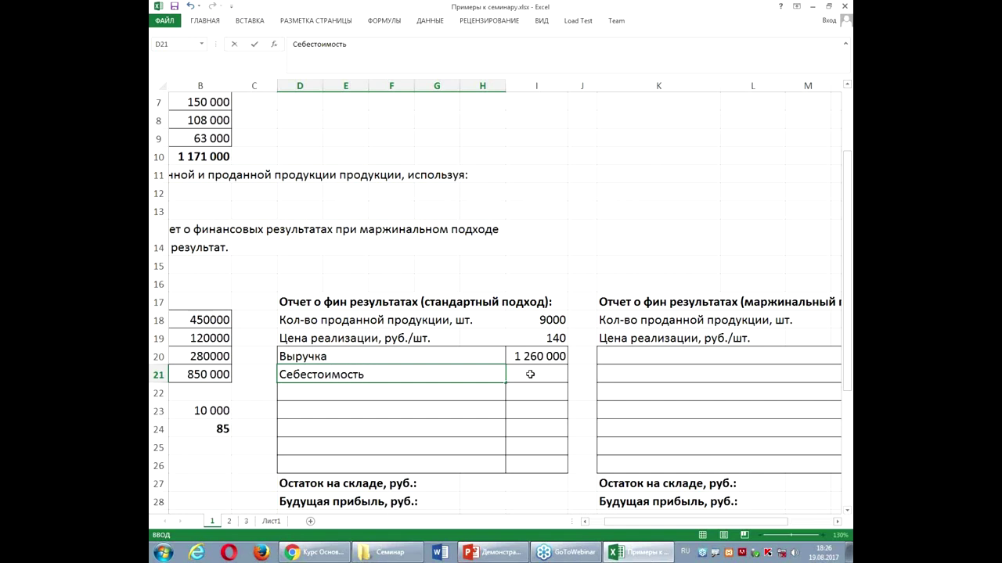
pyautogui.click(529, 374)
pyautogui.write('=')
pyautogui.click(536, 320)
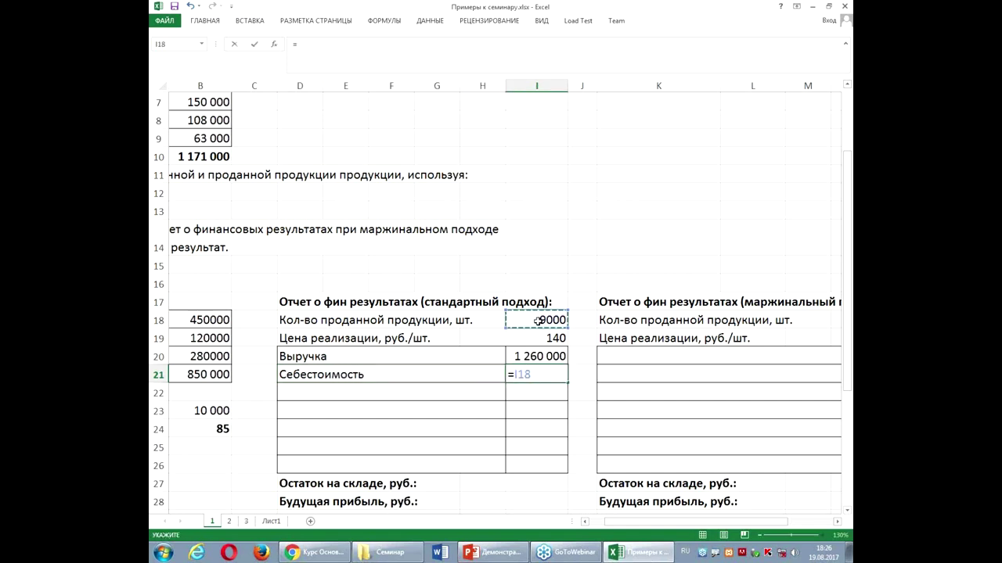
pyautogui.write('*')
pyautogui.click(206, 427)
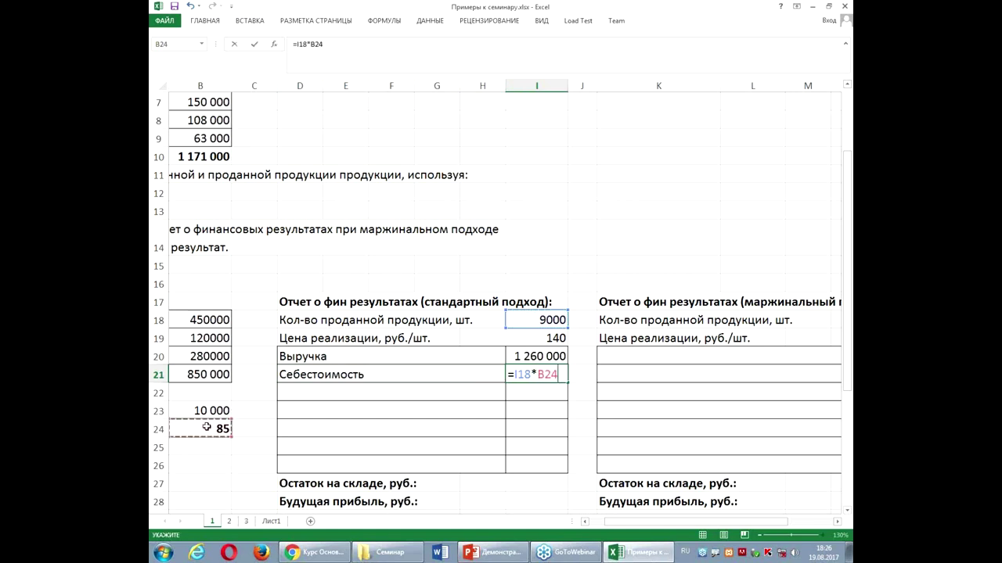
pyautogui.press('Return')
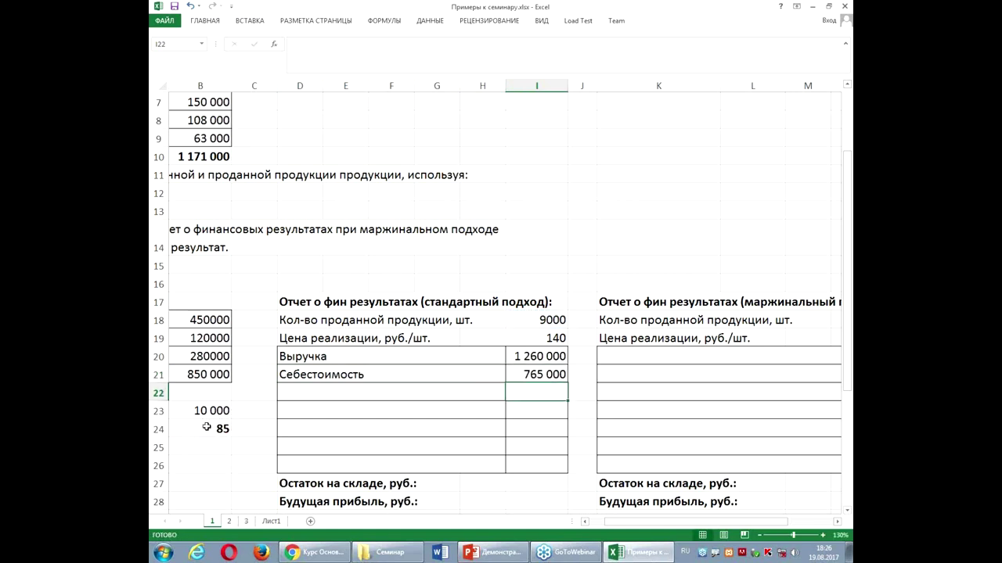
# - Label D22 "Валовая прибыль" and calculate gross profit in I22 with the formula =I20-I21
pyautogui.click(307, 399)
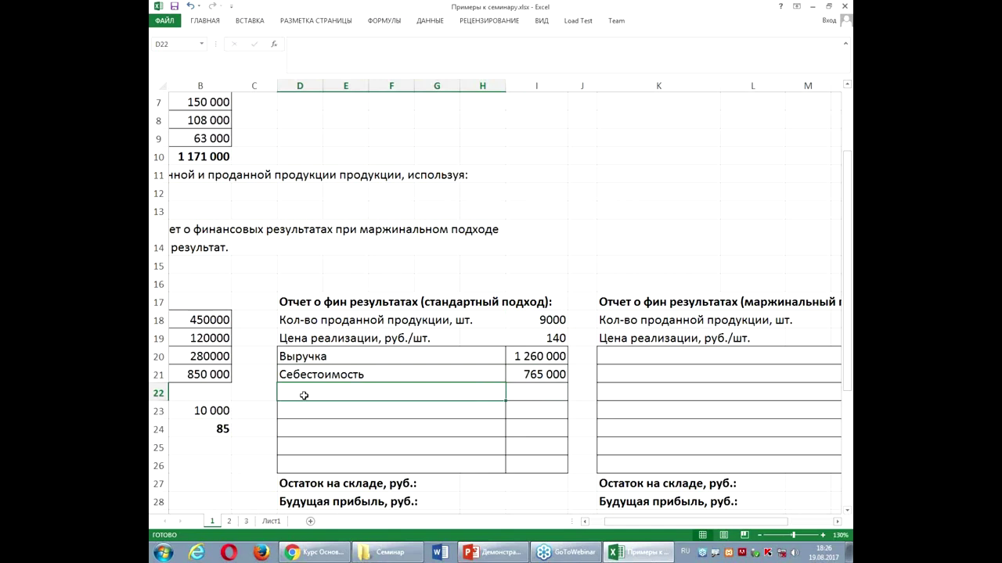
pyautogui.write('Валов')
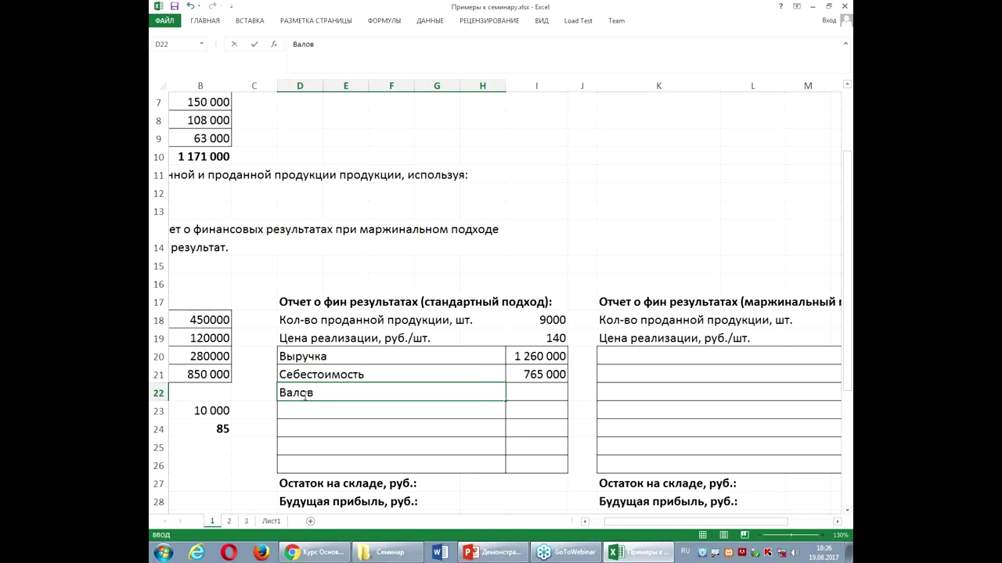
pyautogui.write('ая прибыль')
pyautogui.click(521, 395)
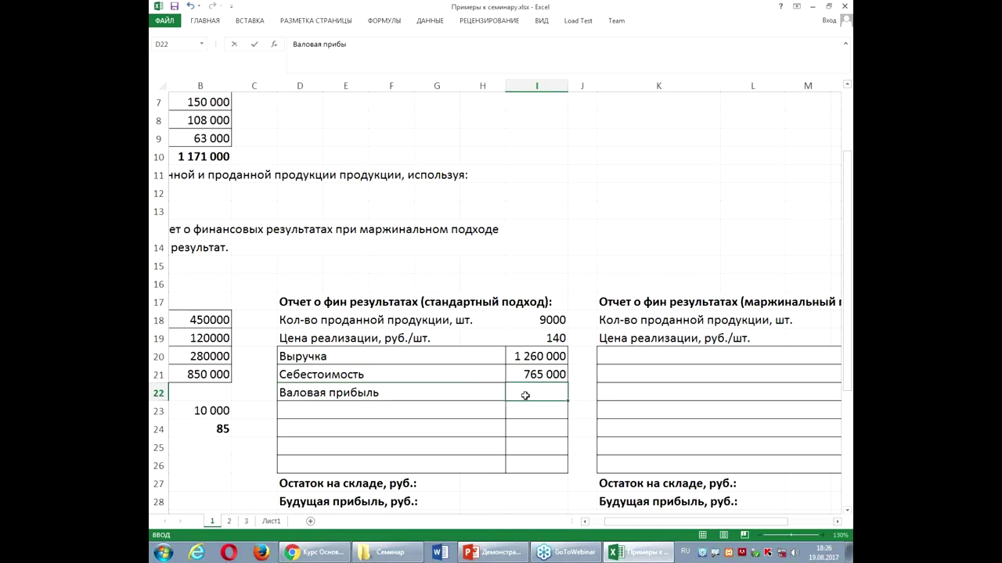
pyautogui.write('=')
pyautogui.click(532, 357)
pyautogui.write('-')
pyautogui.click(530, 376)
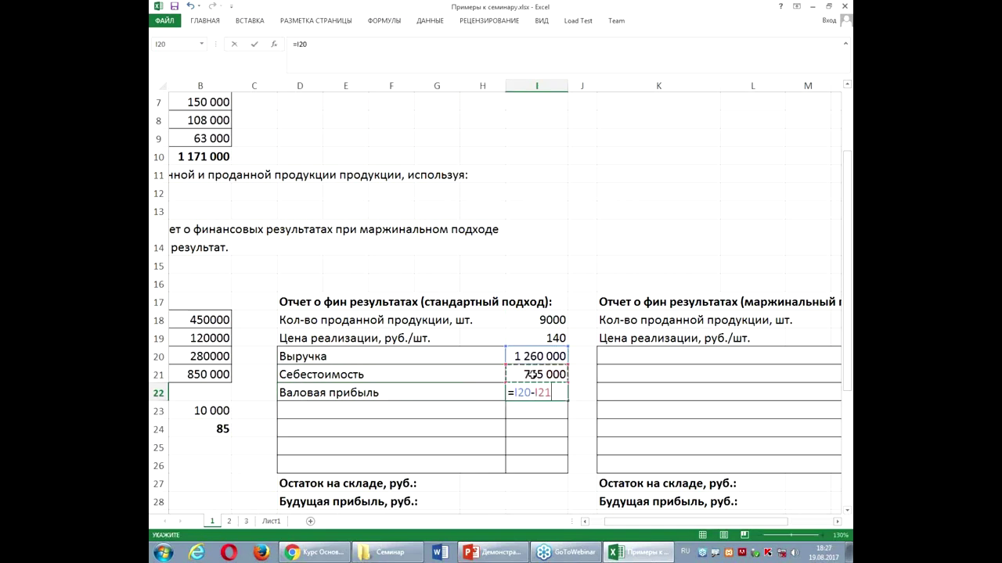
pyautogui.press('Return')
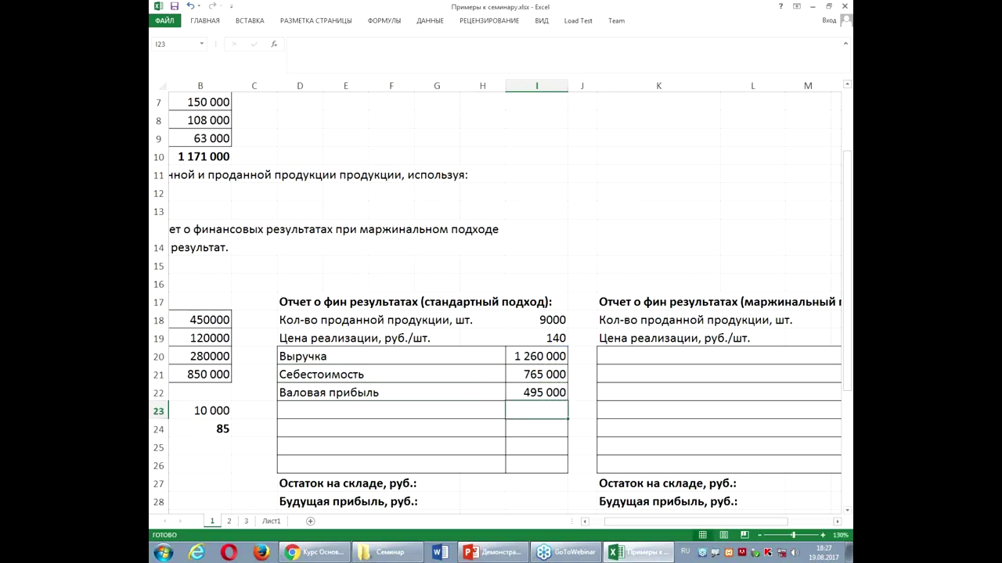
# - Label D23 "Управленческие" and D24 "Коммерческие" in the standard-approach report
pyautogui.click(384, 412)
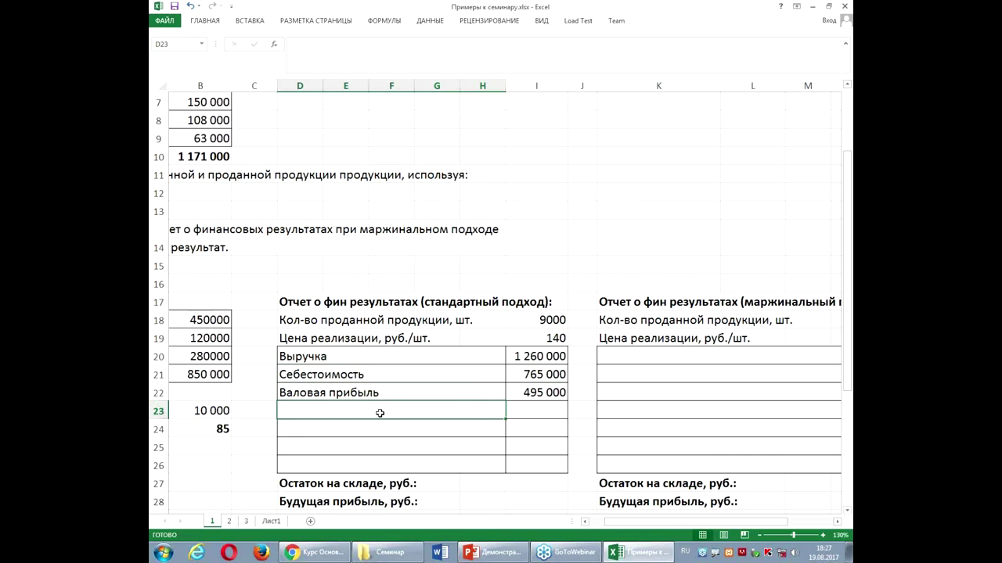
pyautogui.write('Управ')
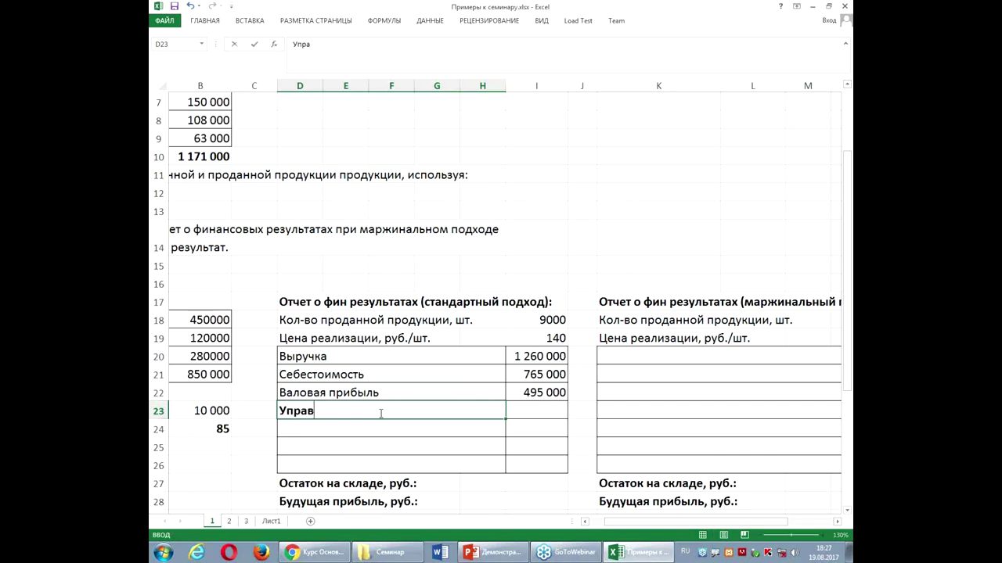
pyautogui.write('ленческие')
pyautogui.press('Return')
pyautogui.write('Коммерче')
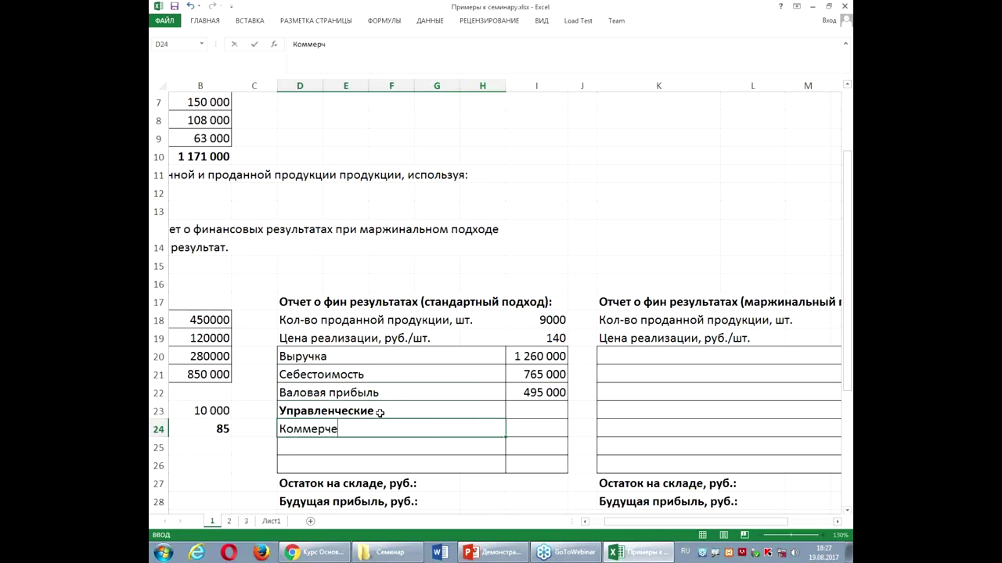
pyautogui.write('ские')
pyautogui.click(544, 411)
pyautogui.write('=')
pyautogui.moveTo(768, 523); pyautogui.dragTo(683, 525)
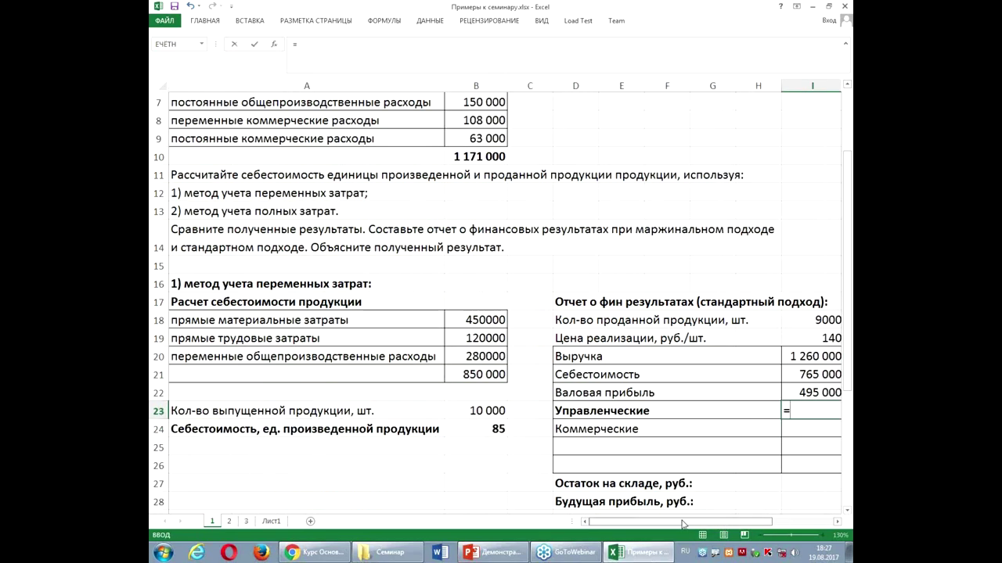
pyautogui.scroll(1, 615, 358)
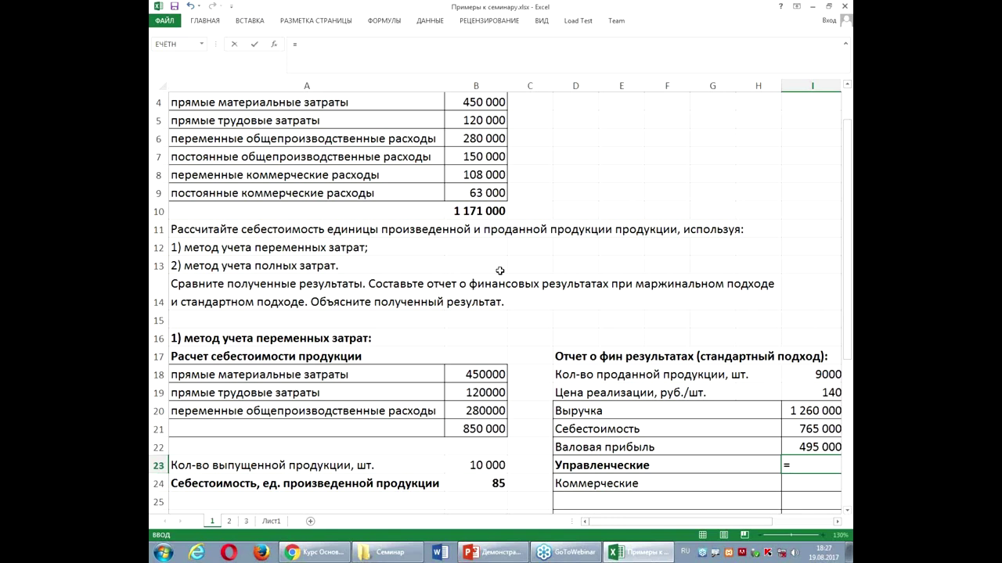
pyautogui.click(591, 466)
pyautogui.press('BackSpace')
pyautogui.press('BackSpace')
pyautogui.press('BackSpace')
pyautogui.press('BackSpace')
# - Change the label in D23 to "Пост производственные"
pyautogui.click(613, 465)
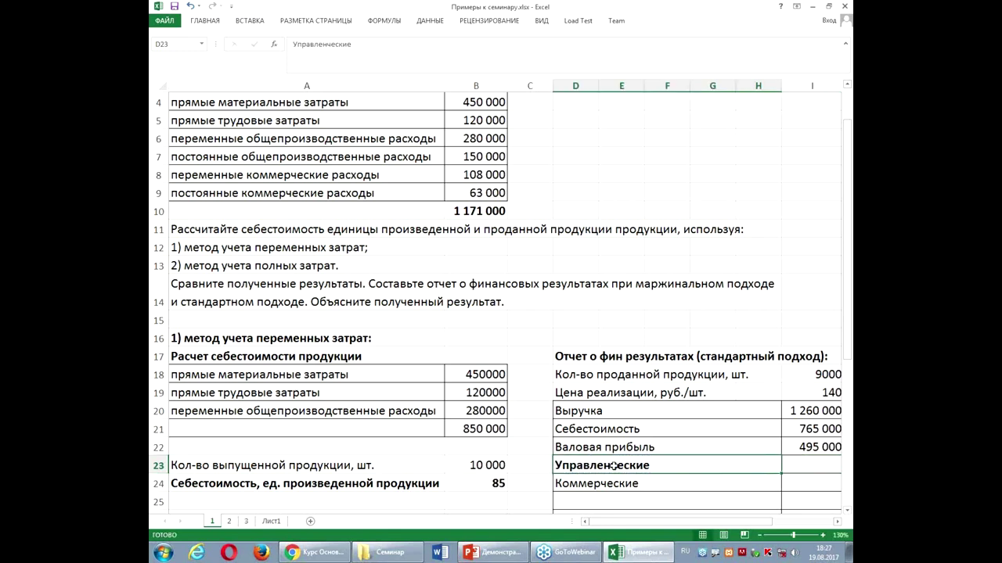
pyautogui.write('Пост производственны')
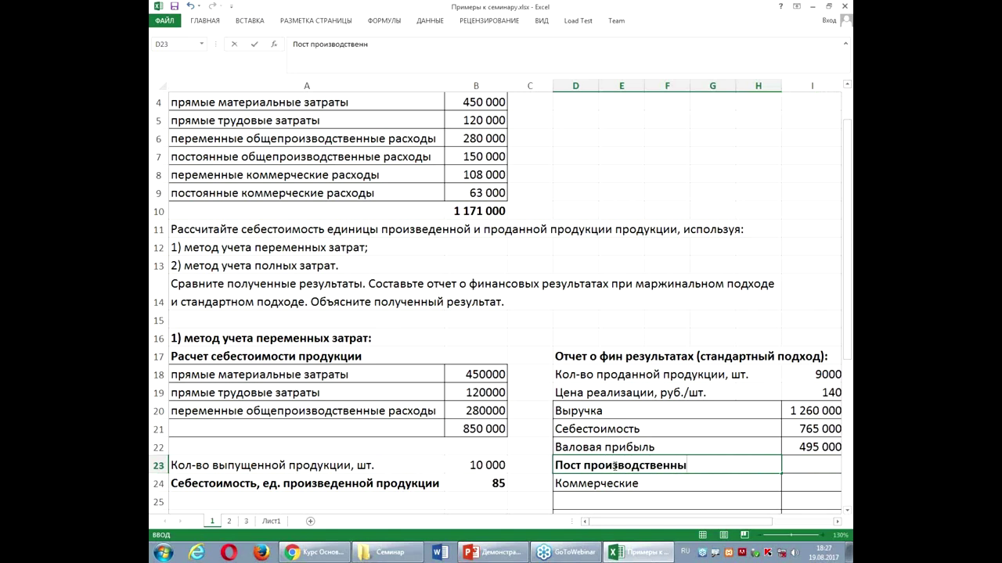
pyautogui.write('е')
pyautogui.click(638, 483)
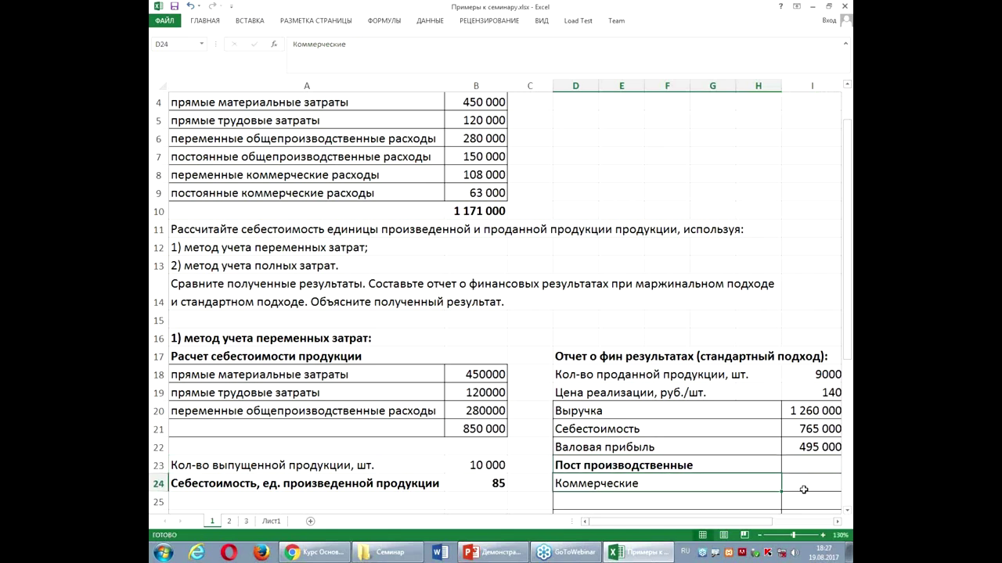
pyautogui.moveTo(781, 492); pyautogui.dragTo(781, 501)
pyautogui.click(656, 483)
pyautogui.write('У')
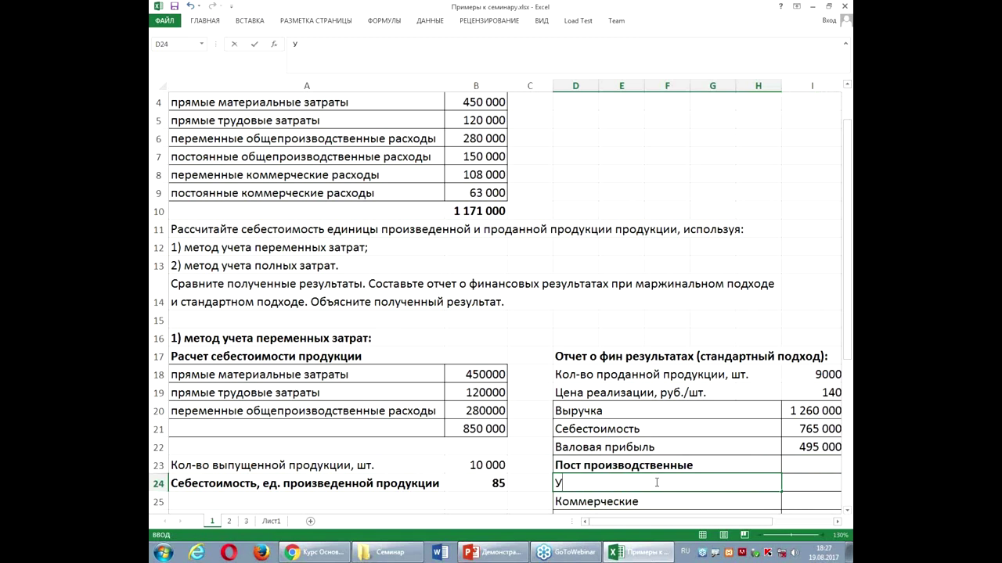
pyautogui.write('правле')
pyautogui.press('BackSpace')
pyautogui.press('BackSpace')
pyautogui.press('BackSpace')
pyautogui.press('BackSpace')
pyautogui.press('BackSpace')
pyautogui.press('BackSpace')
pyautogui.press('BackSpace')
pyautogui.press('BackSpace')
pyautogui.click(605, 499)
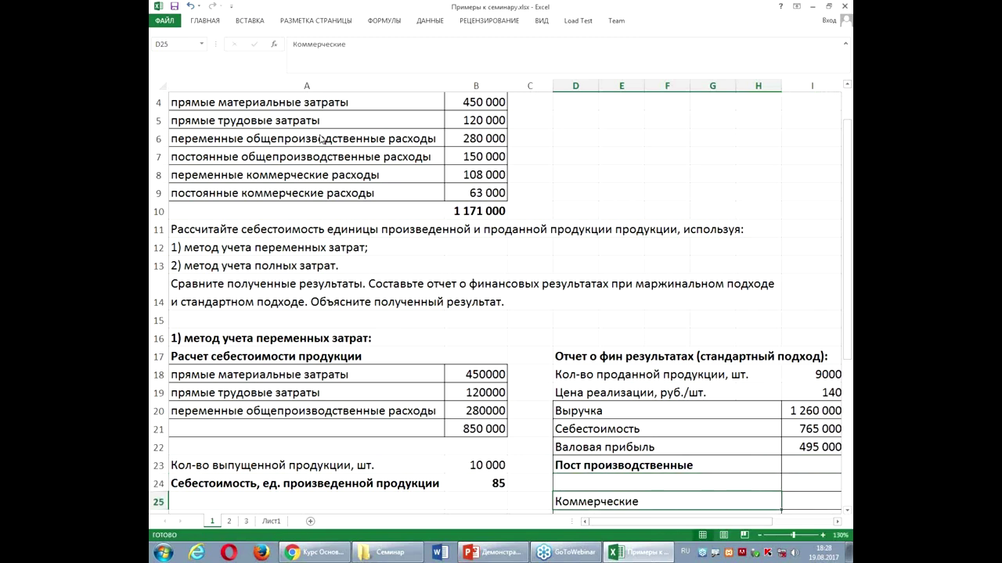
pyautogui.click(189, 6)
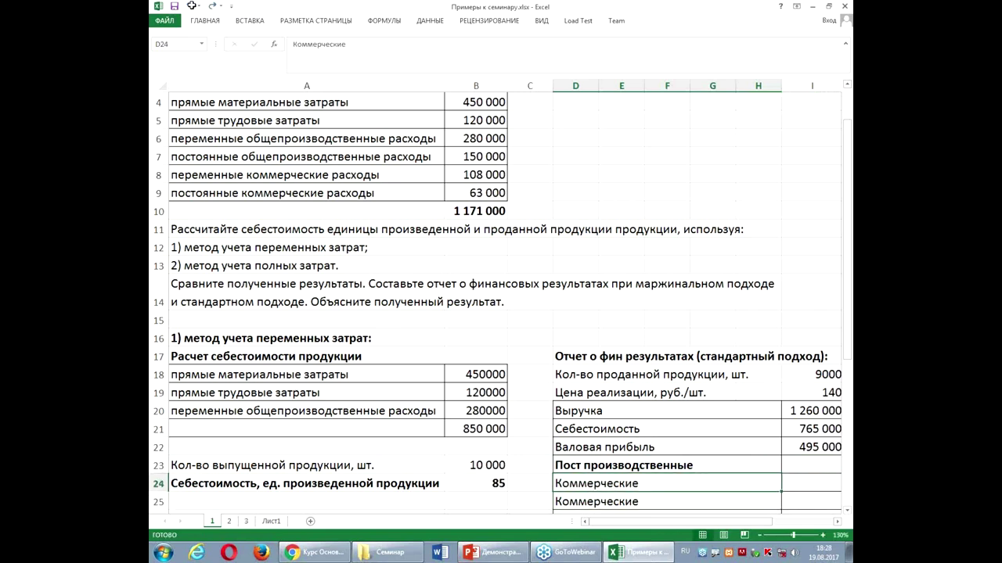
# - Bring the fixed production overheads into I23 with the formula =B7
pyautogui.click(822, 461)
pyautogui.write('=')
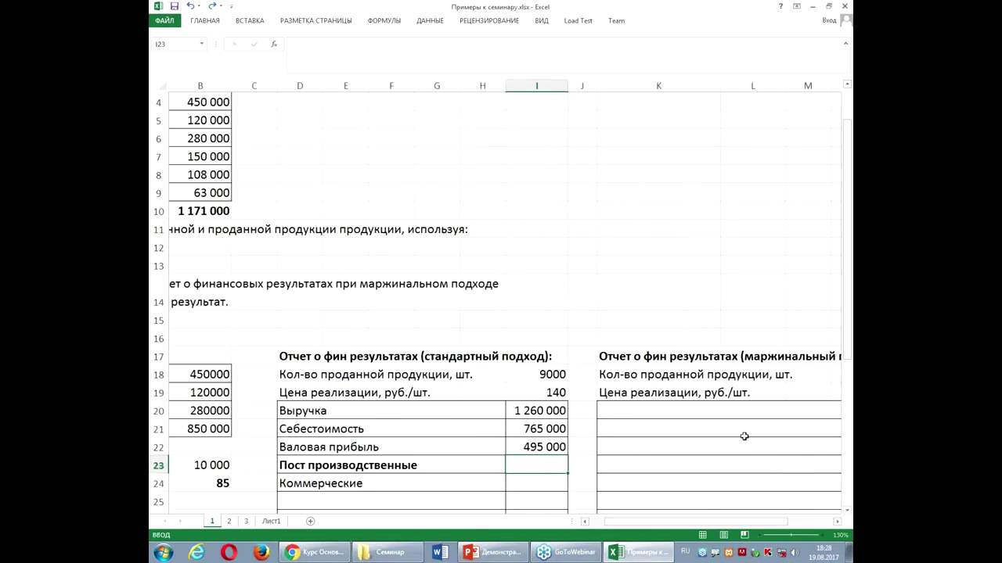
pyautogui.moveTo(692, 522); pyautogui.dragTo(620, 530)
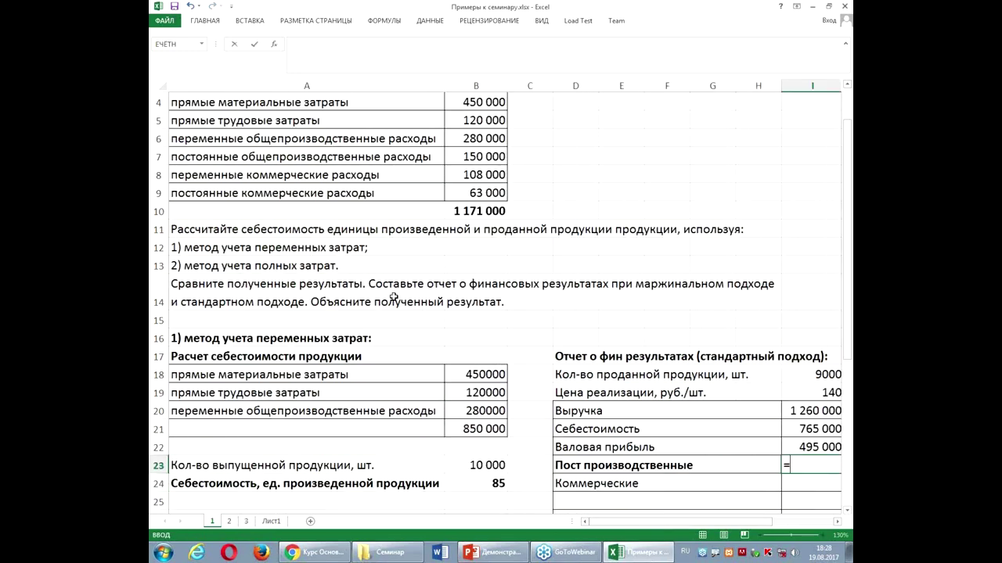
pyautogui.click(467, 157)
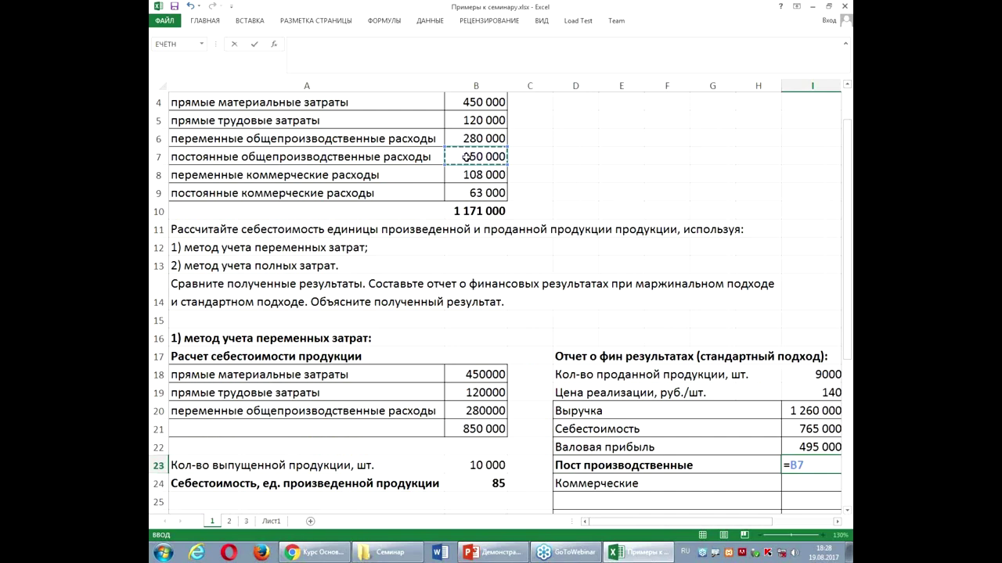
pyautogui.press('Return')
# - Calculate total commercial expenses in I24 as variable plus fixed with the formula =B8+B9
pyautogui.write('=')
pyautogui.moveTo(630, 522); pyautogui.dragTo(580, 530)
pyautogui.click(471, 176)
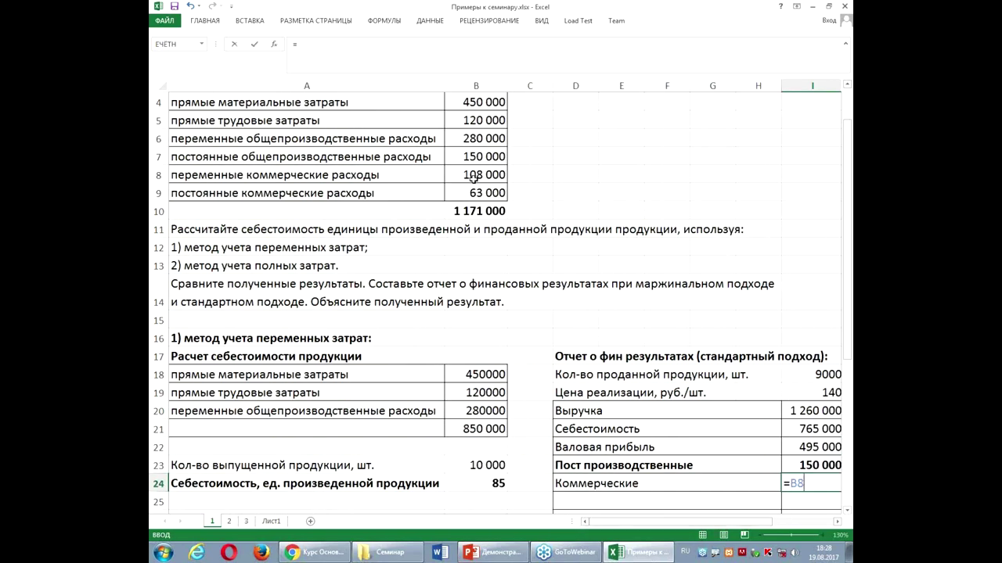
pyautogui.write('+')
pyautogui.click(475, 191)
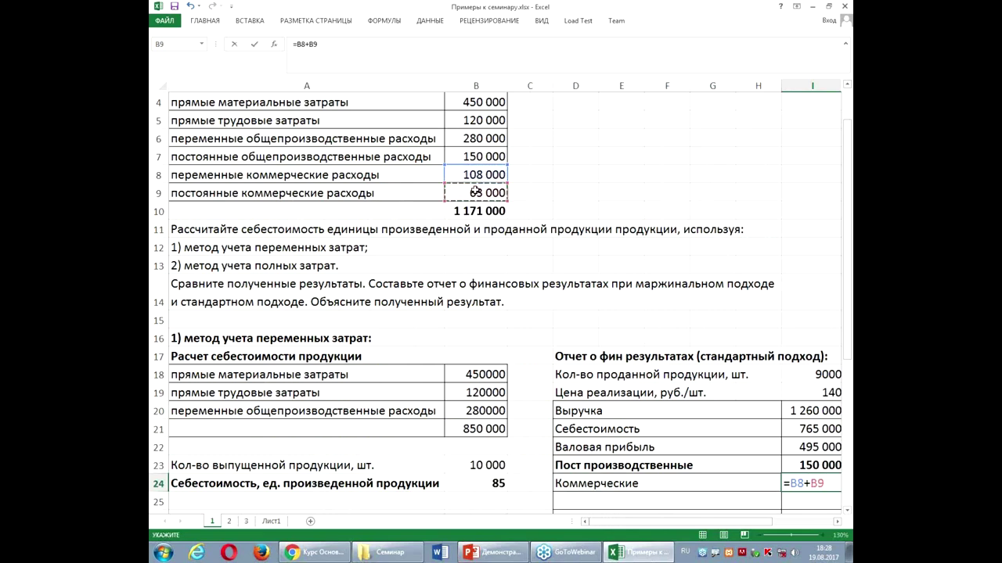
pyautogui.press('Return')
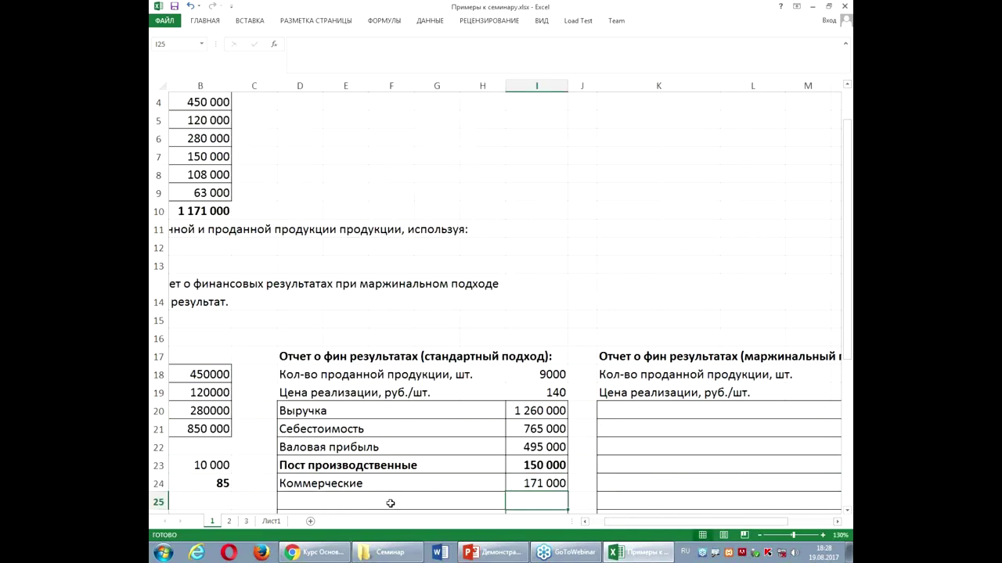
# - Format the "Валовая прибыль" row D22:I22 in bold with a yellow fill
pyautogui.scroll(-1, 387, 502)
pyautogui.moveTo(350, 393); pyautogui.dragTo(523, 391)
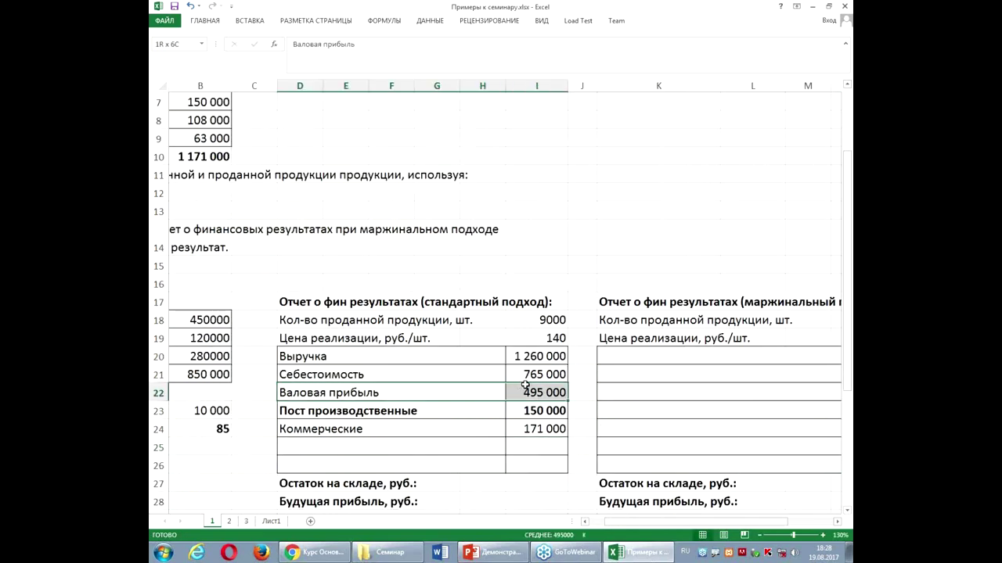
pyautogui.click(212, 24)
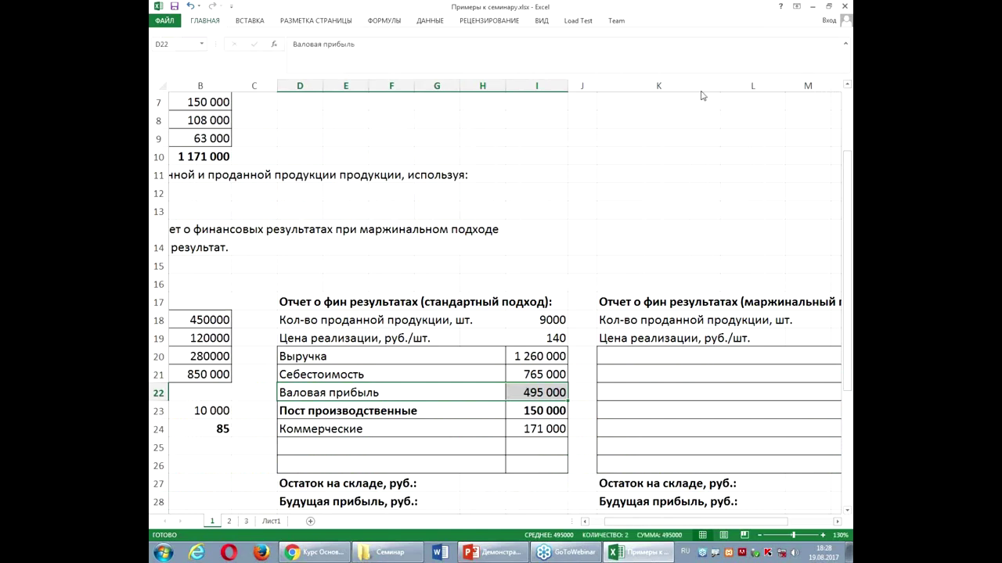
pyautogui.click(843, 76)
pyautogui.click(211, 57)
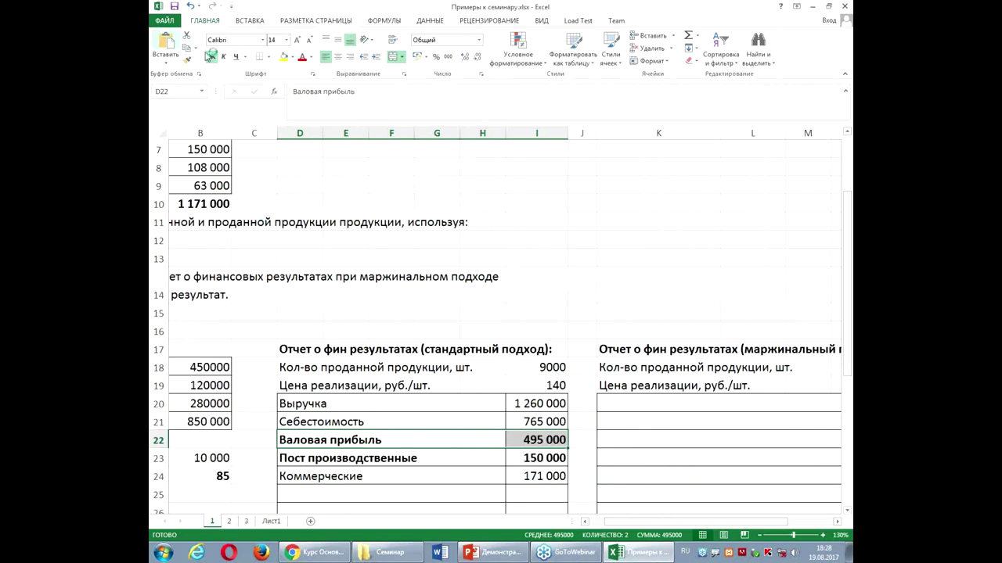
pyautogui.click(284, 57)
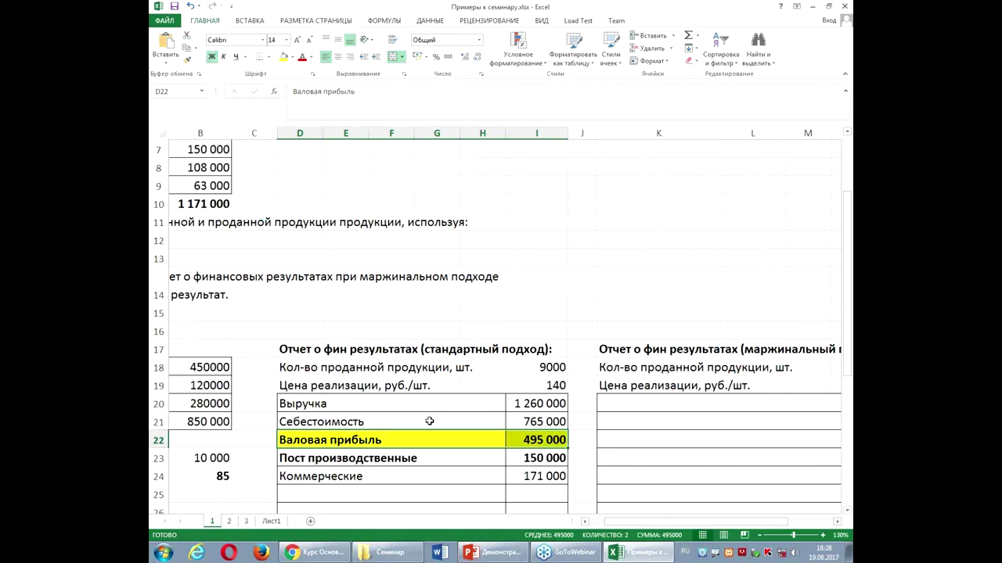
# - Remove the bold formatting from the "Пост производственные" row D23:I23
pyautogui.click(320, 459)
pyautogui.hotkey('shift', 'Right')
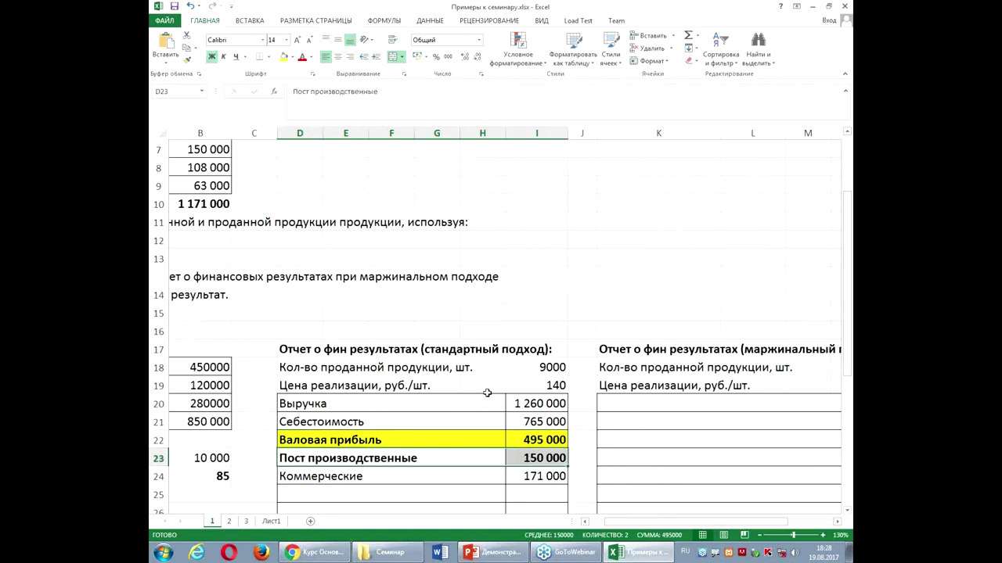
pyautogui.click(211, 56)
# - Label D25 "Прибыль" and calculate profit in I25 with the formula =I22-I23-I24
pyautogui.press('Down')
pyautogui.press('Down')
pyautogui.write('Прибыл')
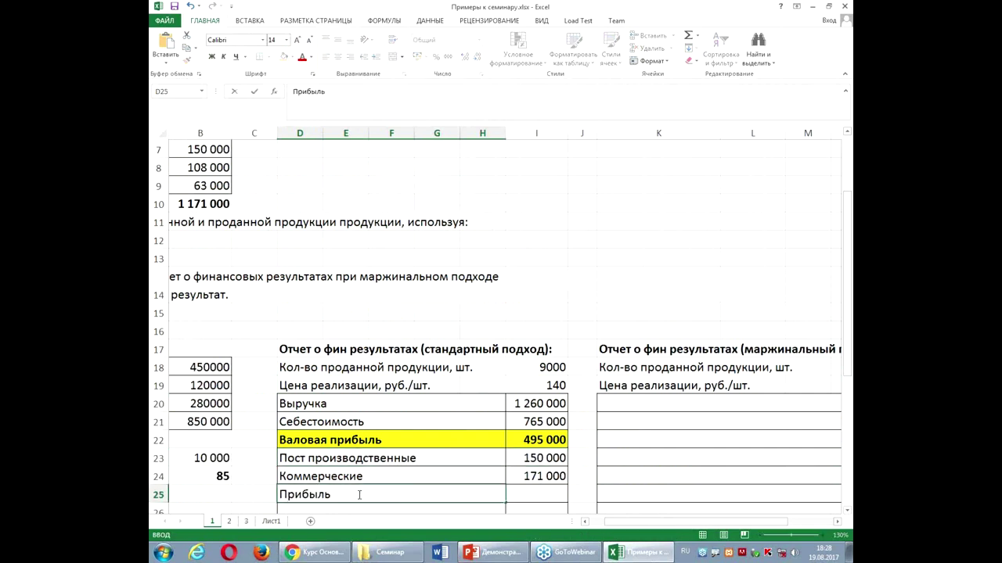
pyautogui.write('ь')
pyautogui.click(525, 441)
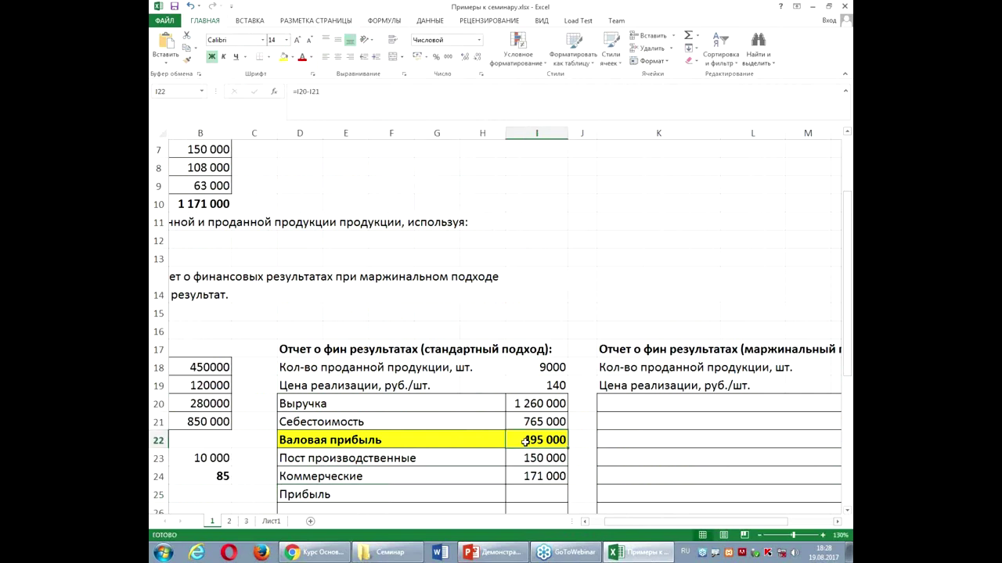
pyautogui.click(543, 500)
pyautogui.write('=')
pyautogui.click(540, 443)
pyautogui.write('-')
pyautogui.click(532, 460)
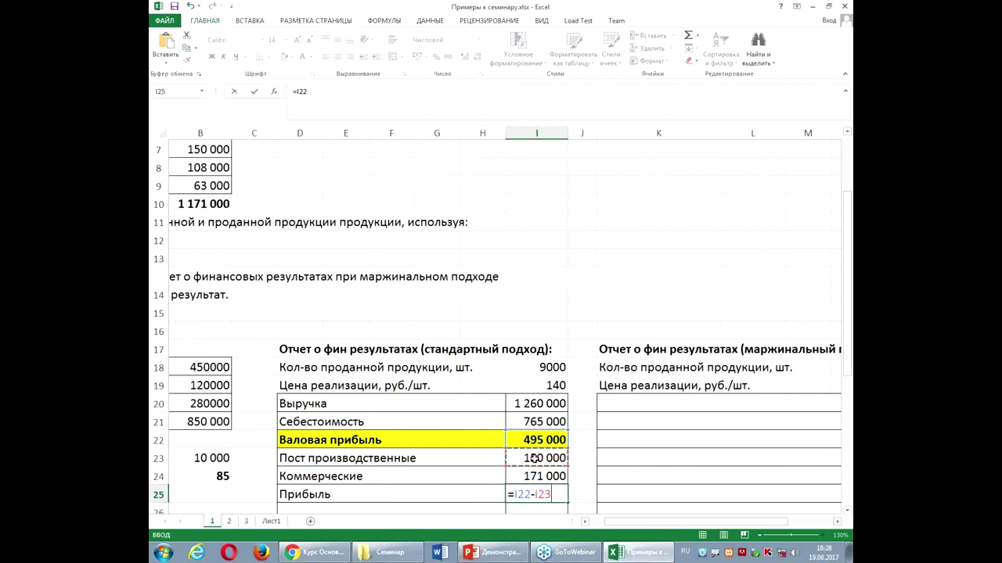
pyautogui.write('-')
pyautogui.click(532, 476)
pyautogui.press('Return')
# - Format the "Прибыль" row D25:I25 in bold with a yellow fill
pyautogui.moveTo(306, 478); pyautogui.dragTo(522, 475)
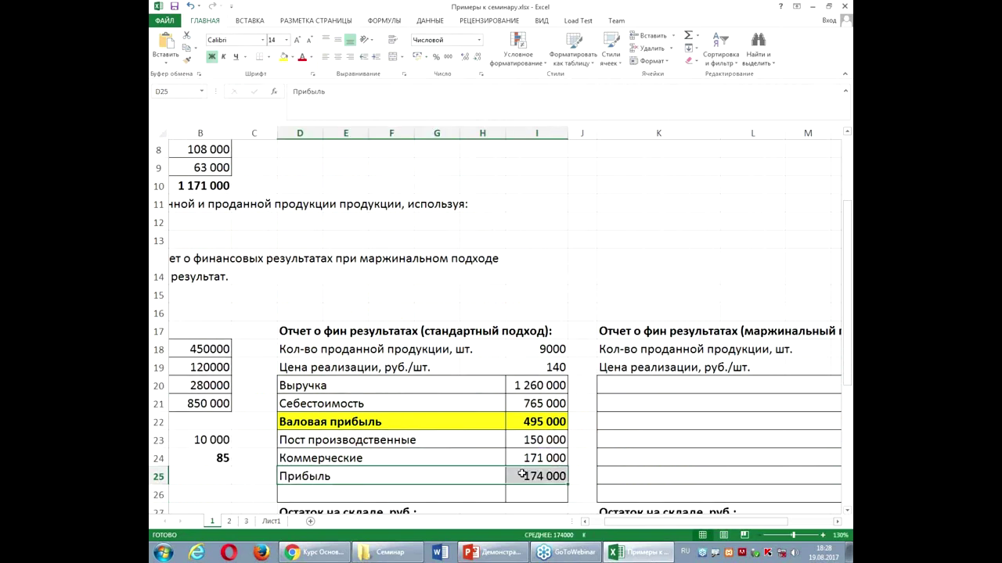
pyautogui.click(284, 56)
pyautogui.click(211, 56)
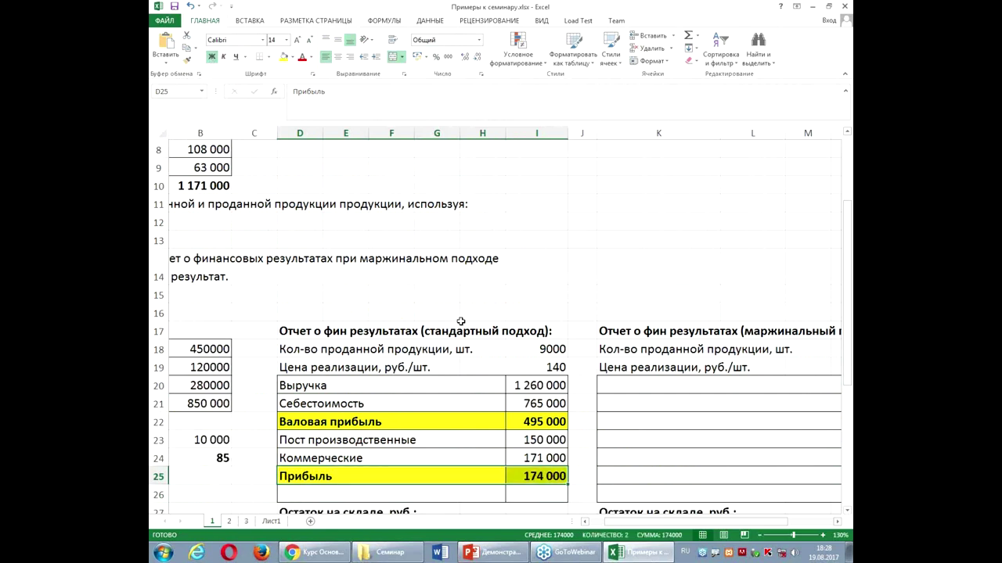
pyautogui.moveTo(639, 522); pyautogui.dragTo(602, 525)
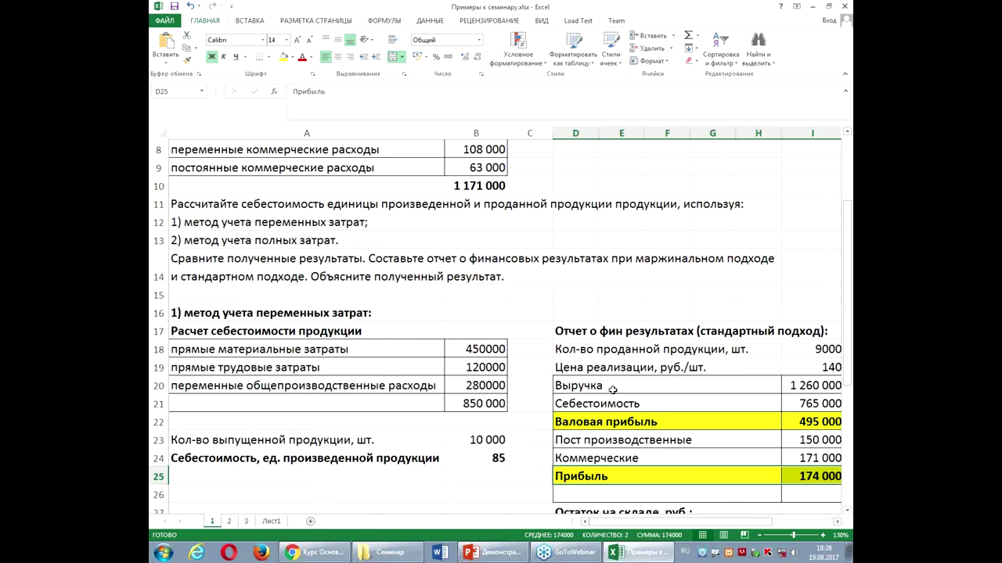
pyautogui.scroll(-1, 611, 390)
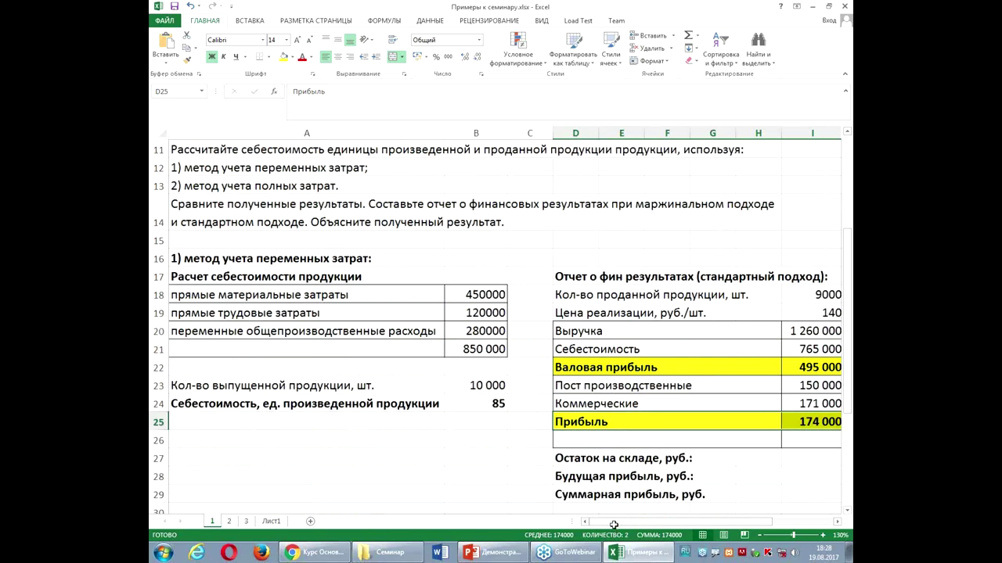
pyautogui.scroll(-2, 543, 478)
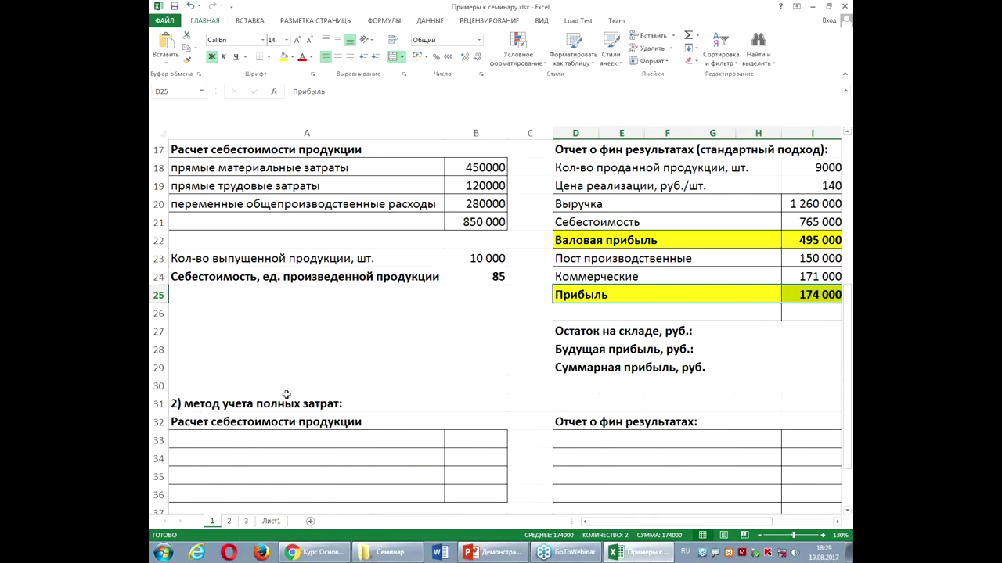
# - Link A33 of the full-costing table to the cost name "прямые материальные затраты" with the formula =A4
pyautogui.click(255, 439)
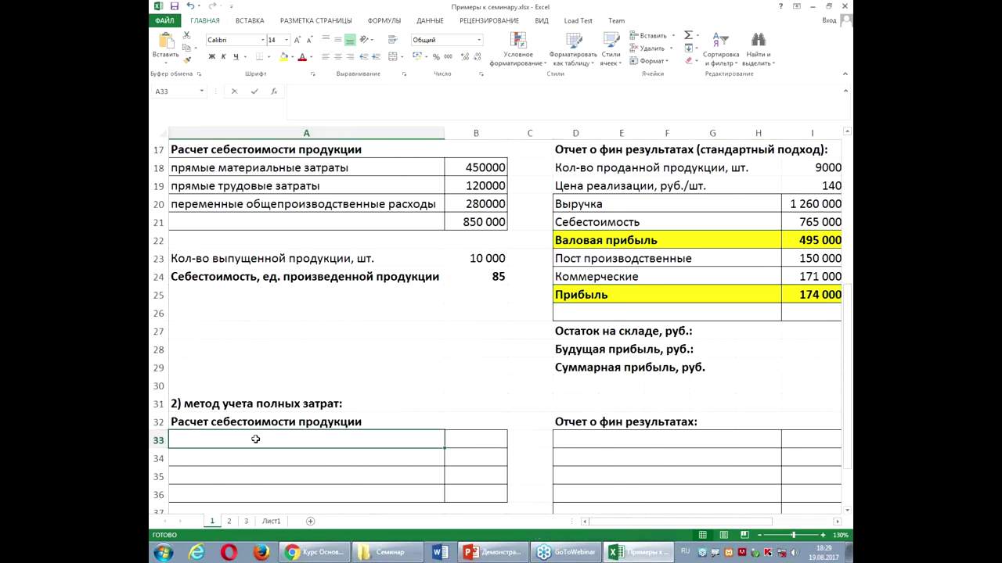
pyautogui.write('=')
pyautogui.scroll(5, 302, 366)
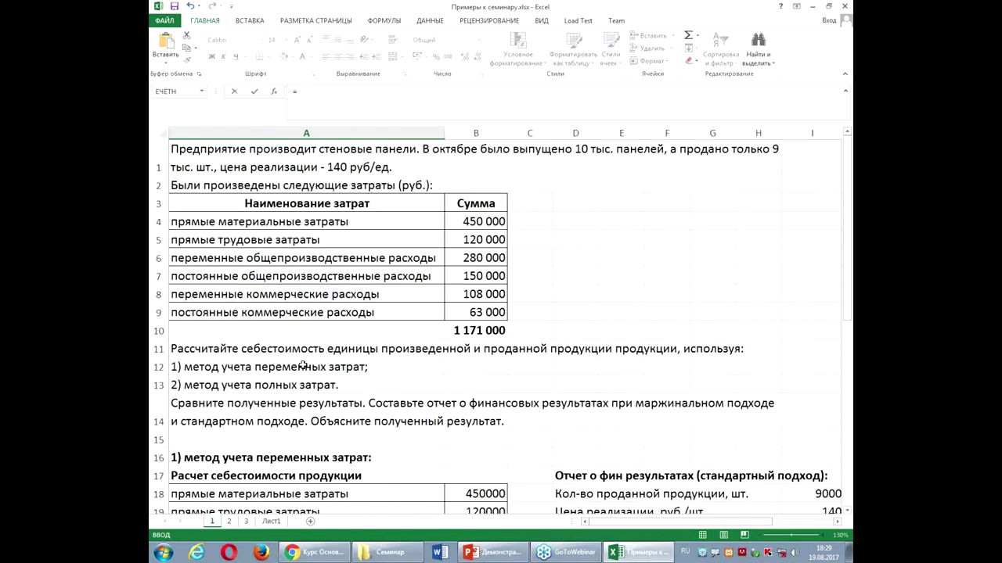
pyautogui.click(343, 227)
pyautogui.press('Return')
pyautogui.scroll(-7, 403, 306)
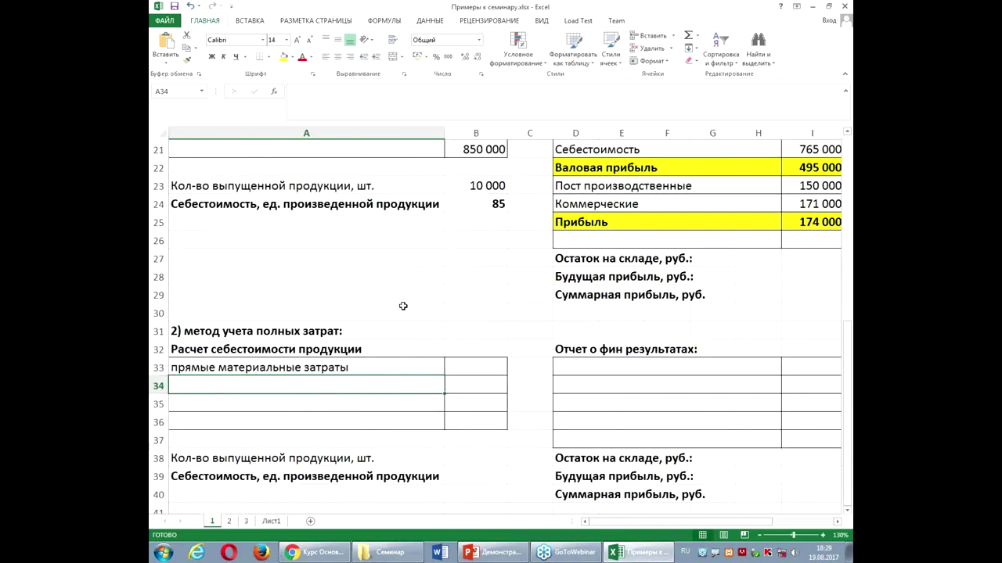
# - Extend the link from A33 over A33:B36 to bring in the four production costs and amounts, and total them in B37 with AutoSum
pyautogui.scroll(-1, 403, 306)
pyautogui.click(434, 317)
pyautogui.moveTo(445, 320); pyautogui.dragTo(506, 374)
pyautogui.moveTo(489, 313); pyautogui.dragTo(485, 383)
pyautogui.click(688, 37)
pyautogui.scroll(1, 655, 263)
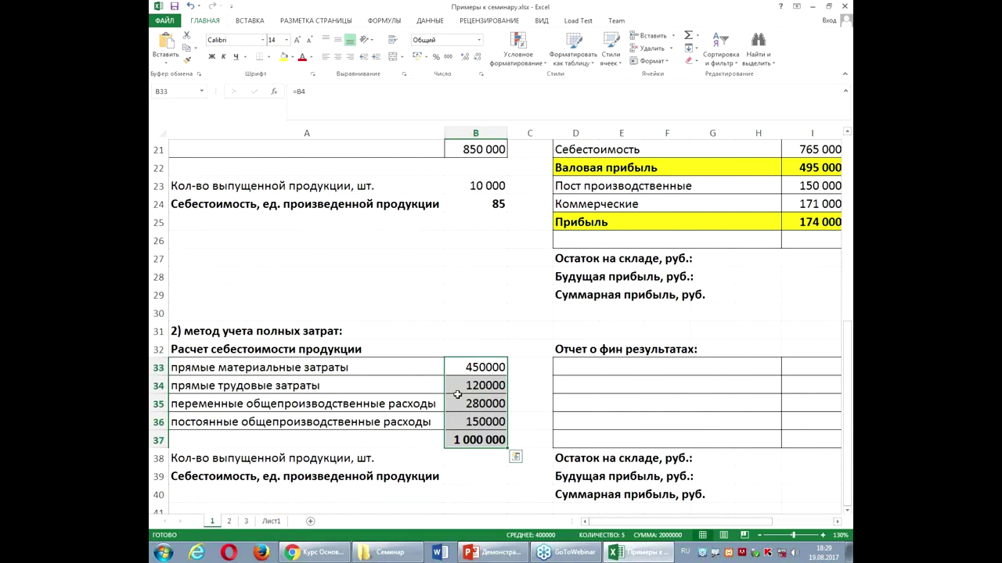
# - Link the produced quantity in B38 to the variable-costing section with the formula =B23
pyautogui.click(486, 460)
pyautogui.write('=')
pyautogui.click(488, 188)
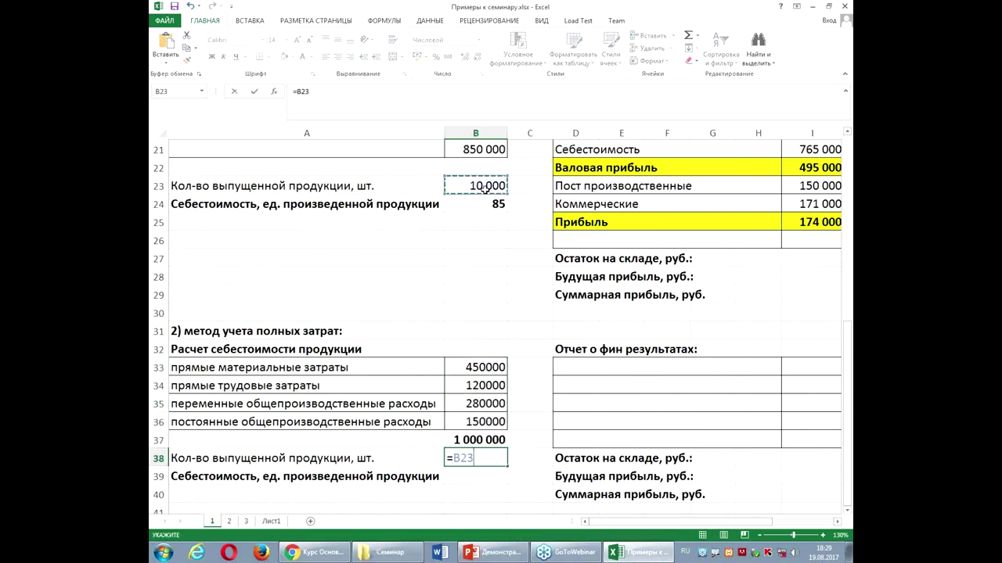
pyautogui.press('Return')
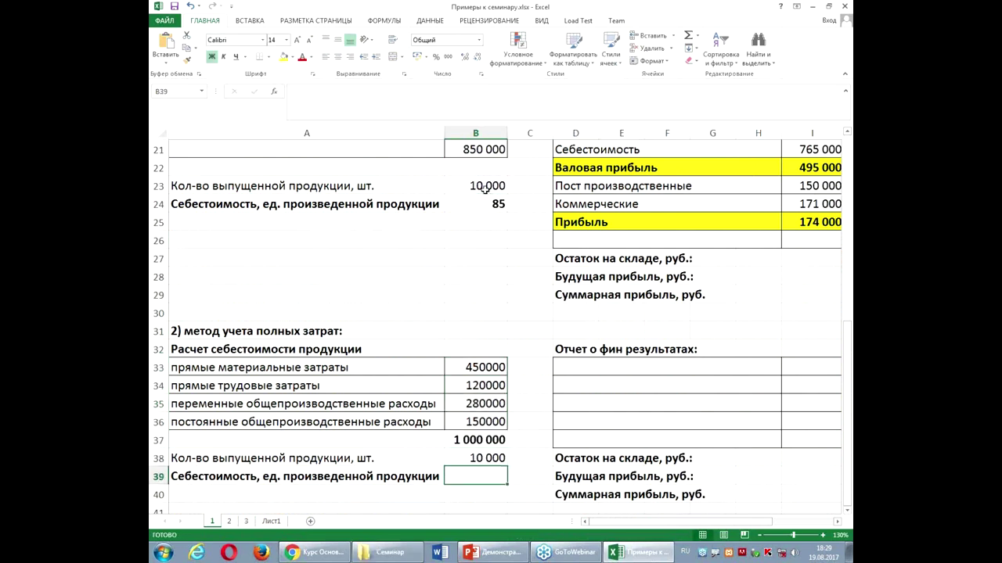
# - Calculate the full unit cost in B39 with the formula =B37/B38
pyautogui.write('=')
pyautogui.click(470, 440)
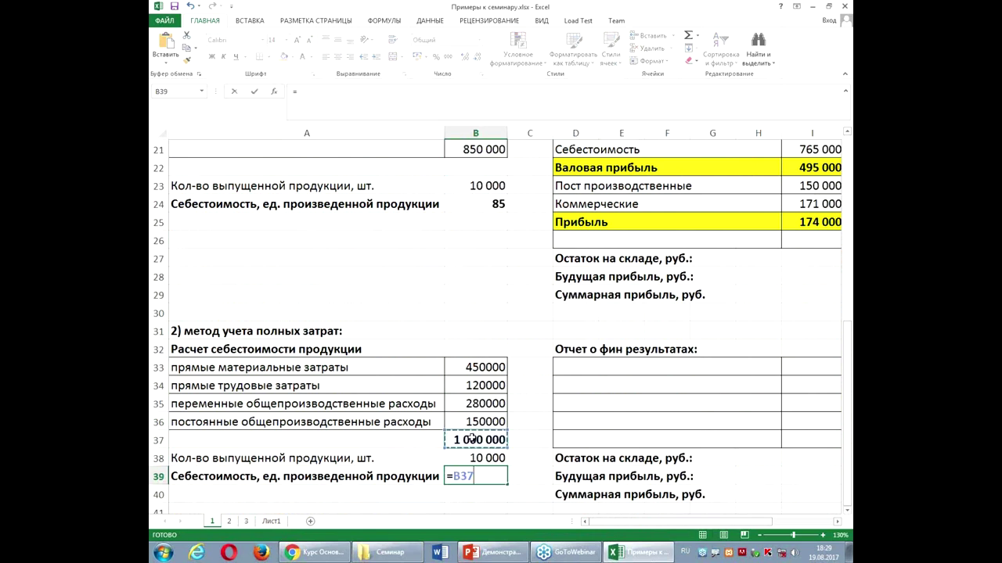
pyautogui.write('/')
pyautogui.click(467, 458)
pyautogui.press('Return')
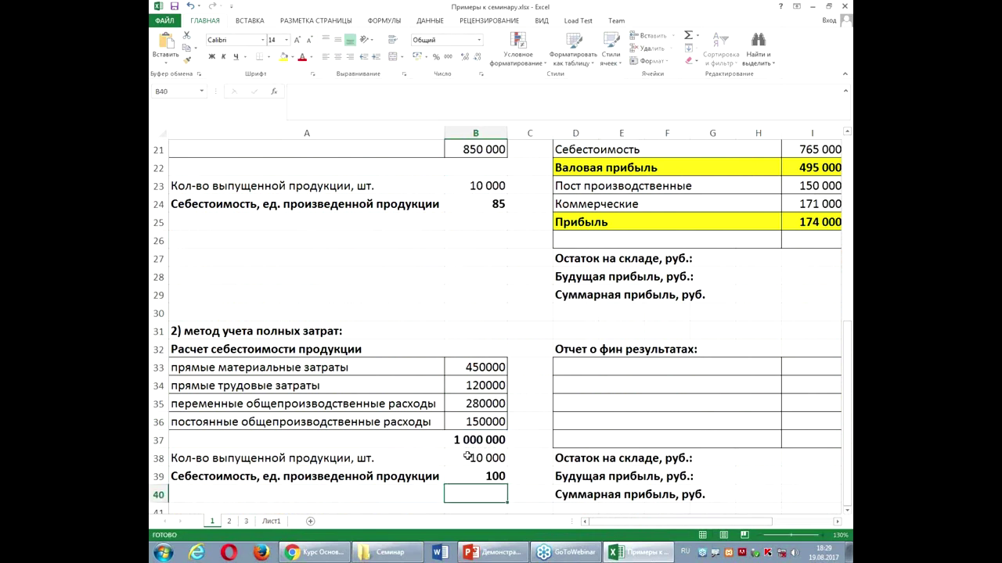
pyautogui.press('Up')
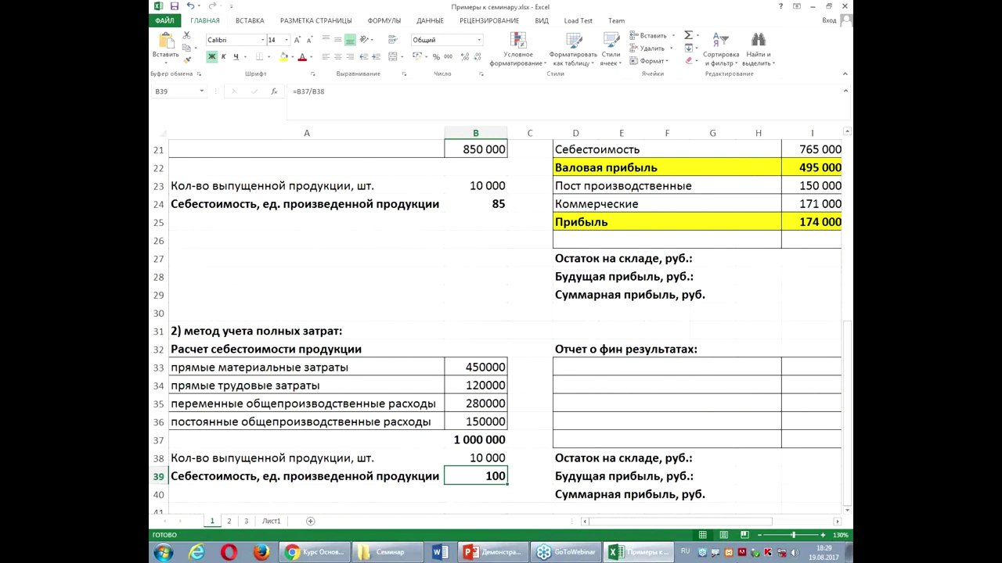
# - Label D33 "выручка" in the full-costing report and link I33 to the revenue with the formula =I20
pyautogui.moveTo(728, 523); pyautogui.dragTo(742, 527)
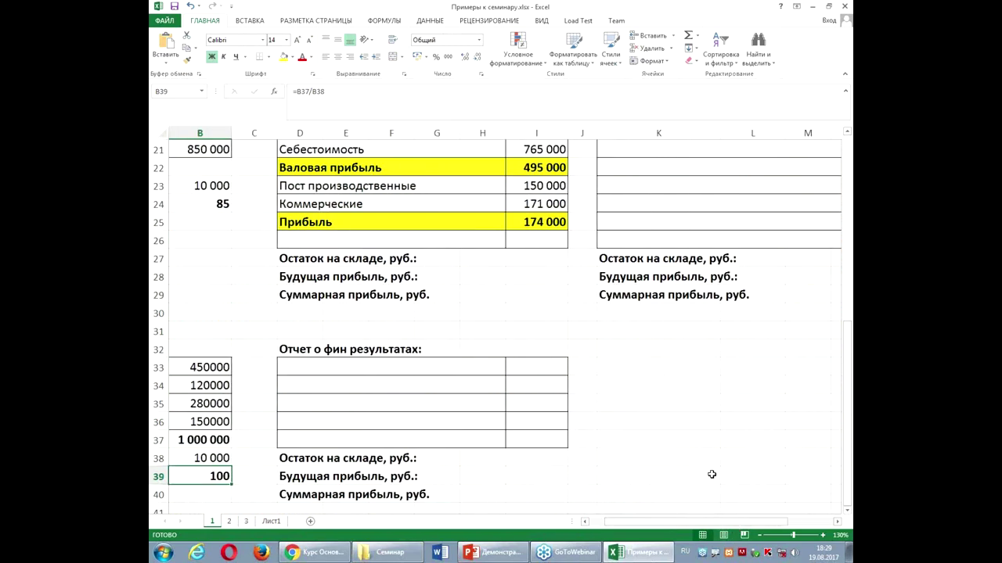
pyautogui.scroll(-1, 514, 352)
pyautogui.click(353, 307)
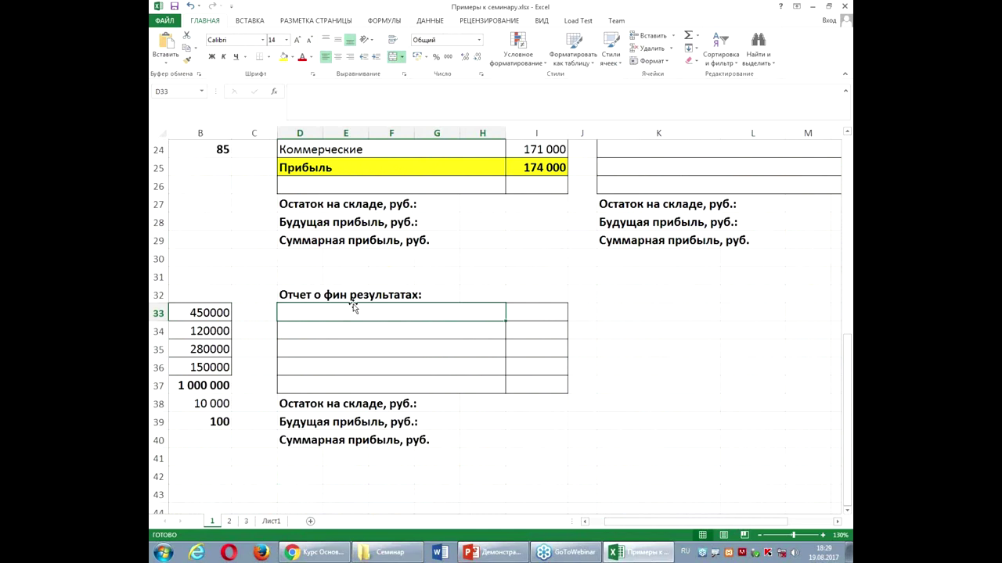
pyautogui.write('выручка')
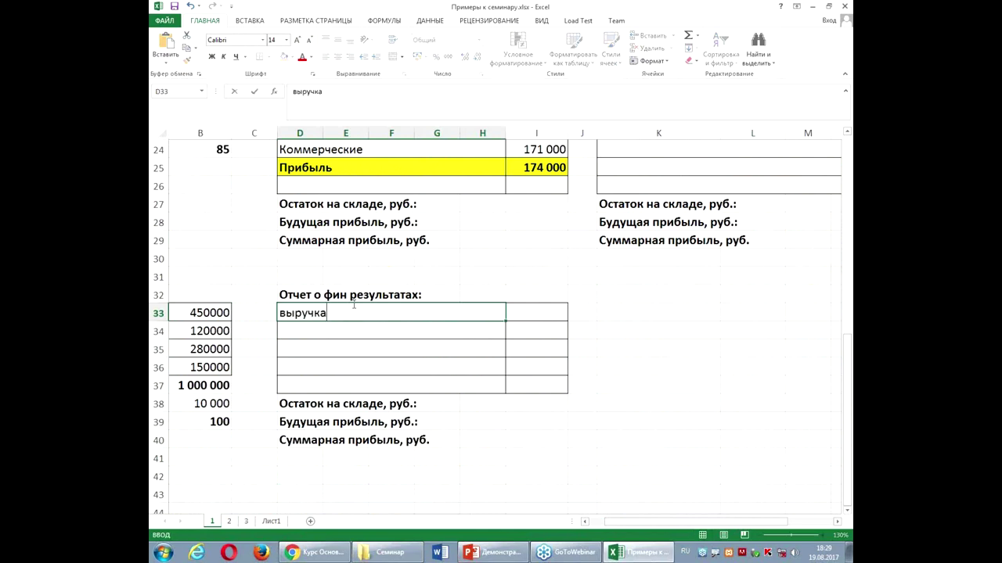
pyautogui.click(543, 311)
pyautogui.write('=')
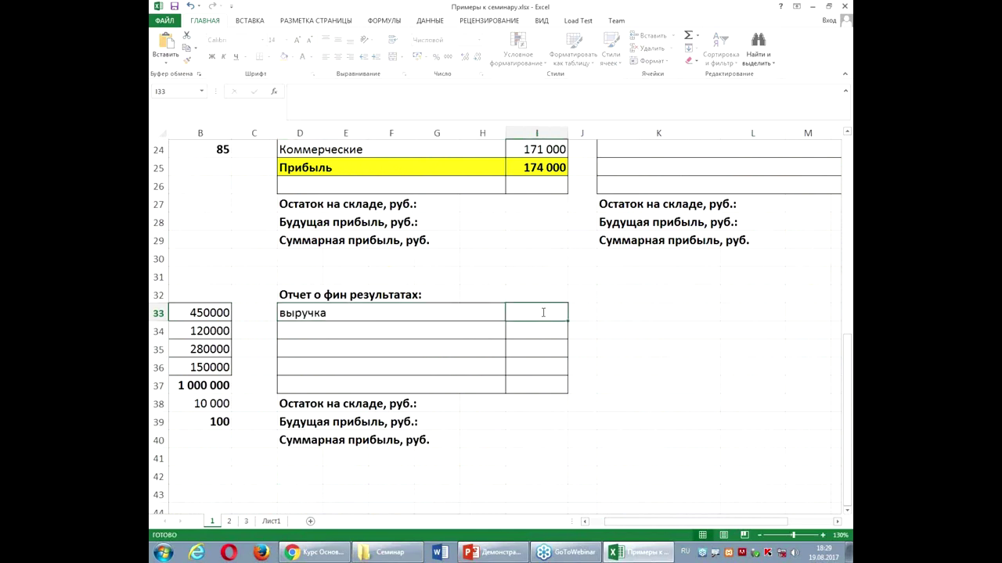
pyautogui.scroll(5, 540, 321)
pyautogui.click(537, 367)
pyautogui.press('Return')
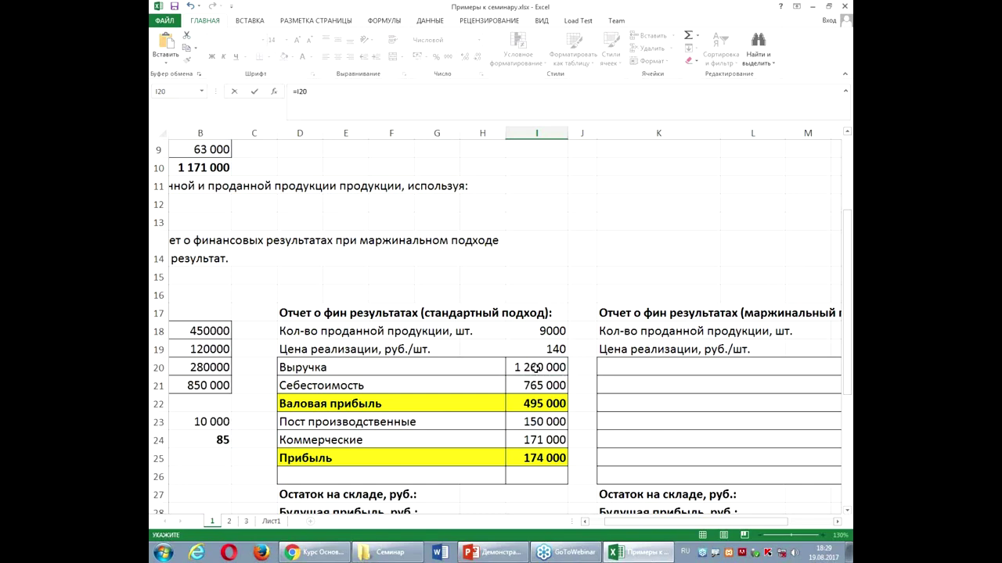
# - Label D34 "Себестоимость" and calculate the cost of goods sold in I34 with the formula =I18*B39
pyautogui.scroll(-1, 535, 374)
pyautogui.click(401, 439)
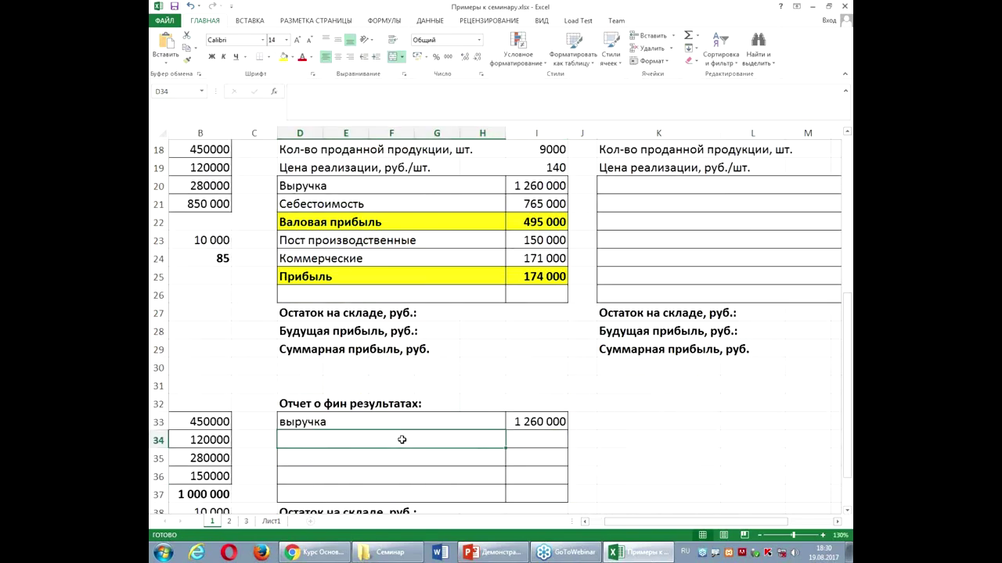
pyautogui.write('Себест')
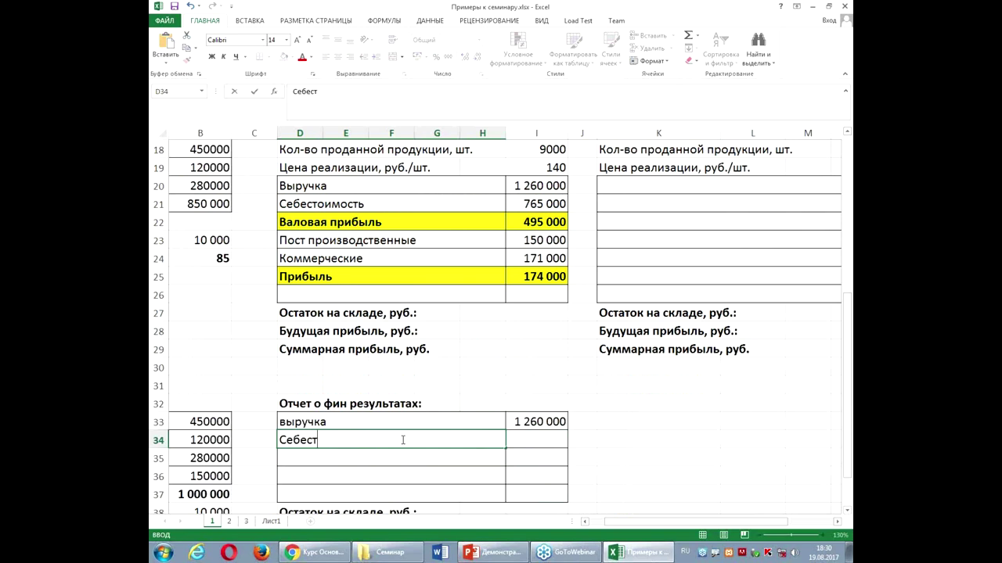
pyautogui.write('оимость')
pyautogui.click(548, 440)
pyautogui.write('=')
pyautogui.scroll(1, 529, 394)
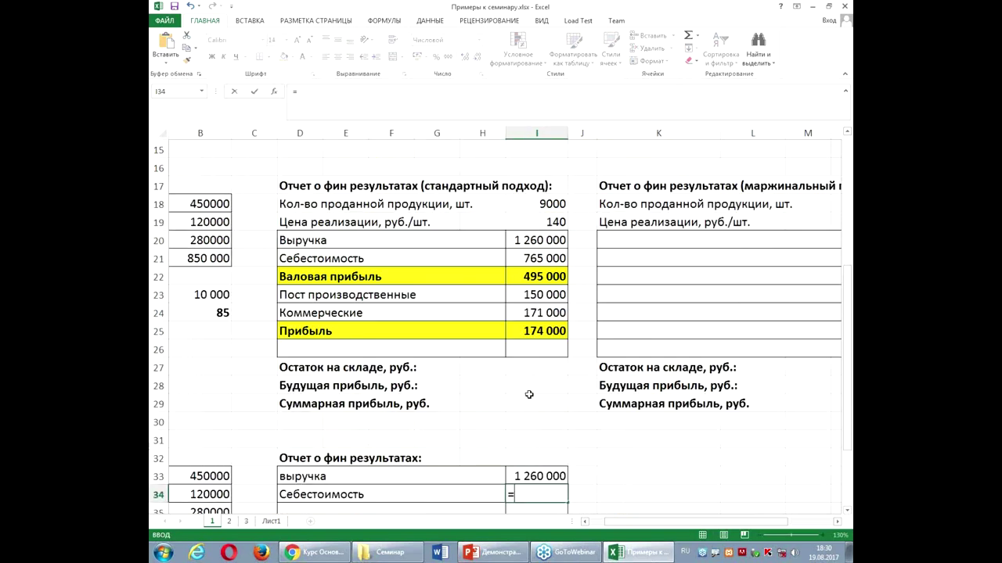
pyautogui.click(546, 204)
pyautogui.write('*')
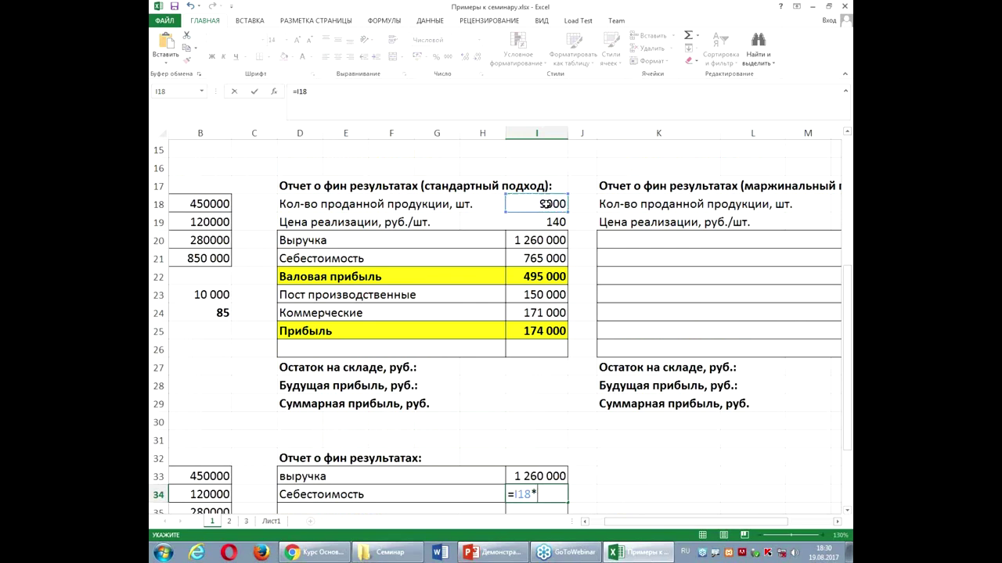
pyautogui.moveTo(626, 524); pyautogui.dragTo(613, 524)
pyautogui.scroll(-2, 482, 470)
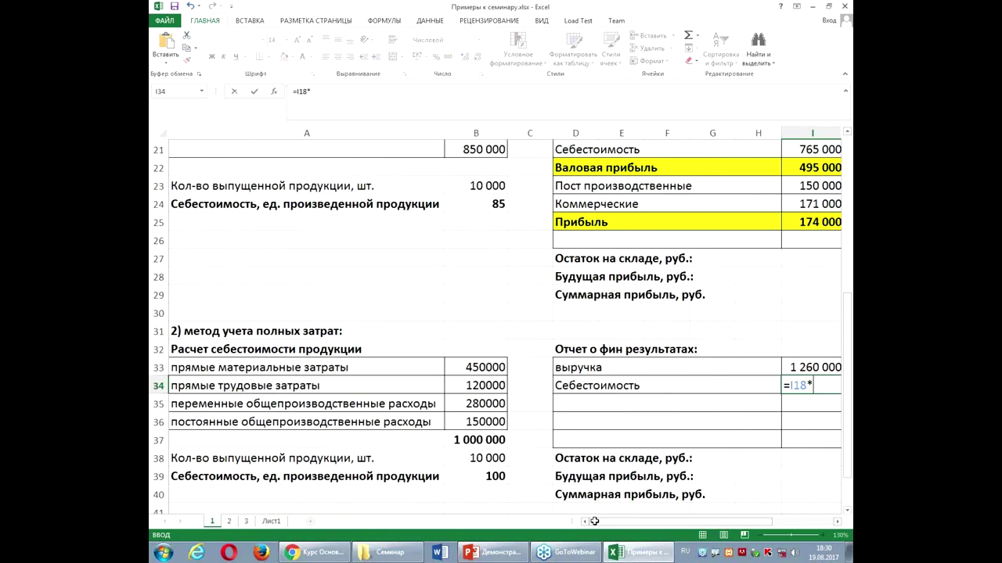
pyautogui.click(483, 475)
pyautogui.press('Return')
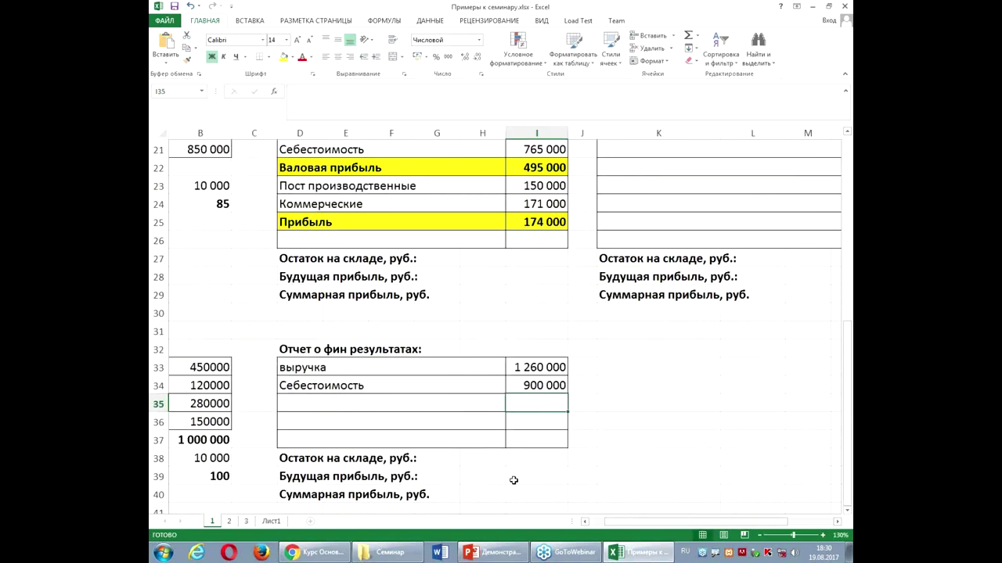
# - Label D35 "Валовая прибыль" and calculate gross profit in I35 with the formula =I33-I34
pyautogui.click(455, 406)
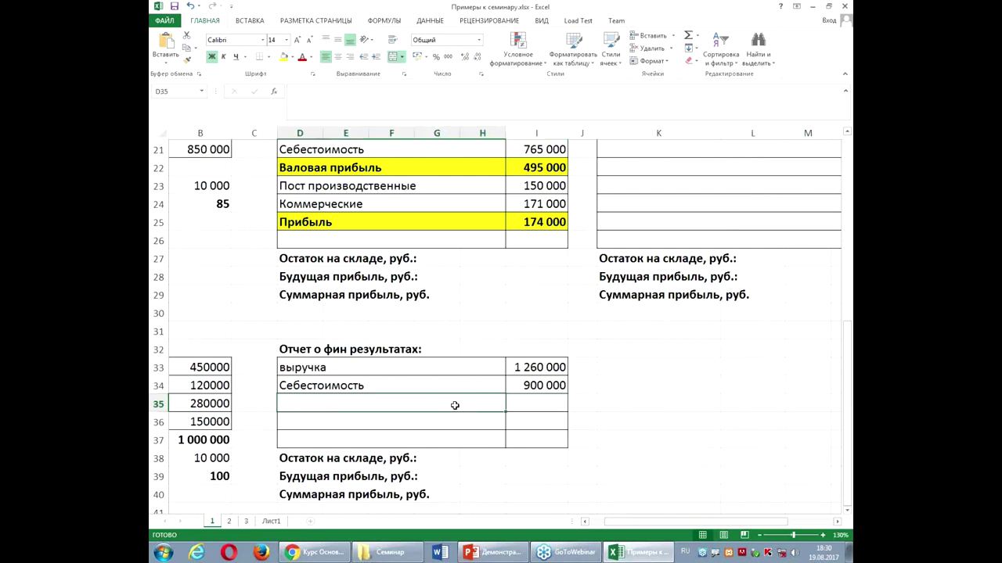
pyautogui.write('Валова')
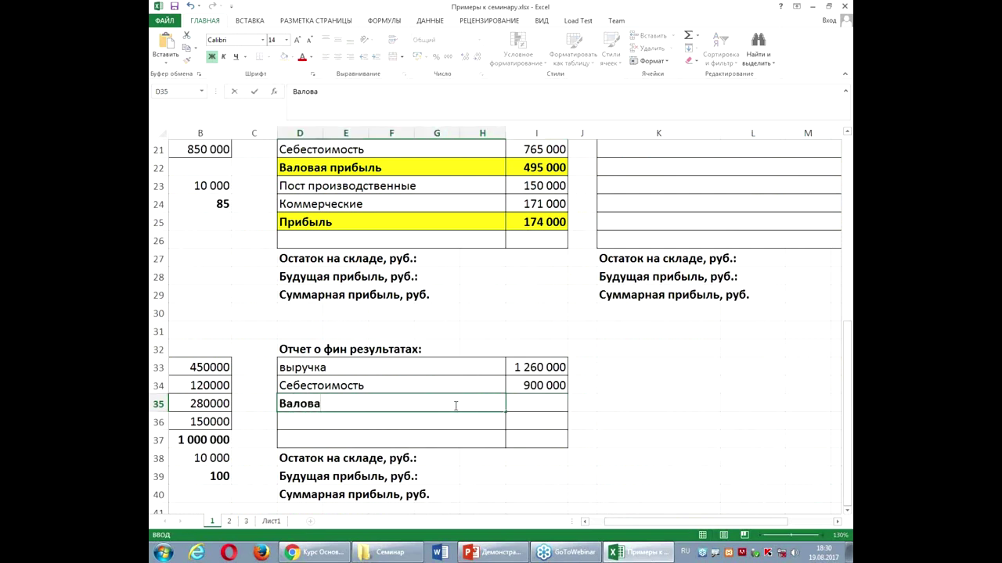
pyautogui.write('я прибыль')
pyautogui.click(538, 403)
pyautogui.write('=')
pyautogui.click(541, 367)
pyautogui.write('-')
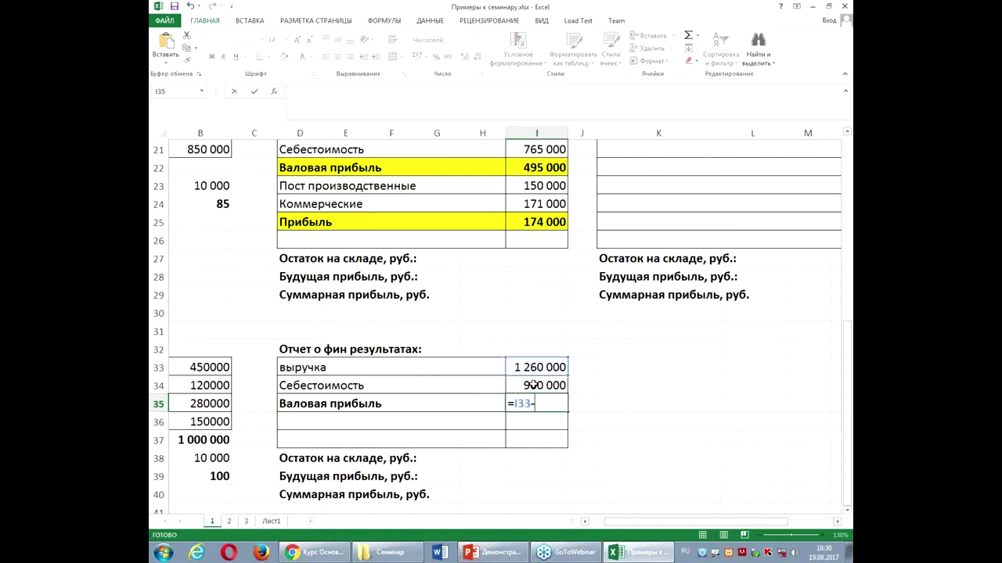
pyautogui.click(534, 385)
pyautogui.press('Return')
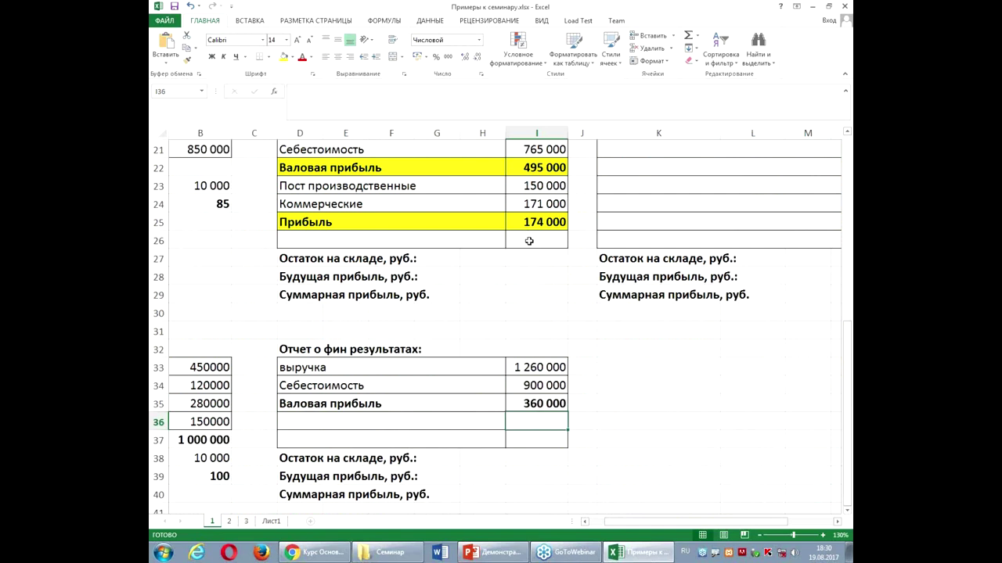
# - Label D36 "Коммерческие расходы" and link I36 to the commercial expenses with the formula =I24
pyautogui.click(381, 422)
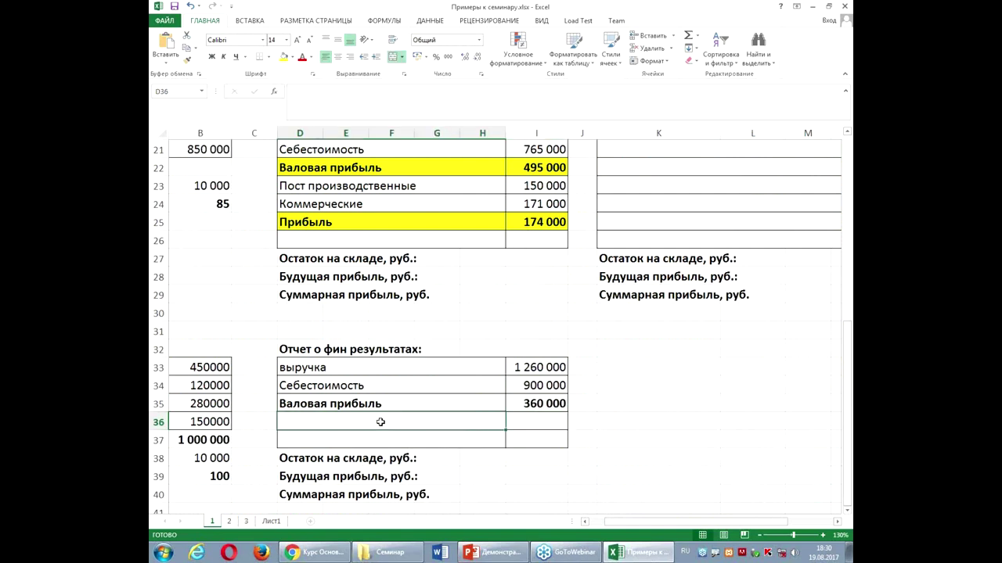
pyautogui.write('Ком')
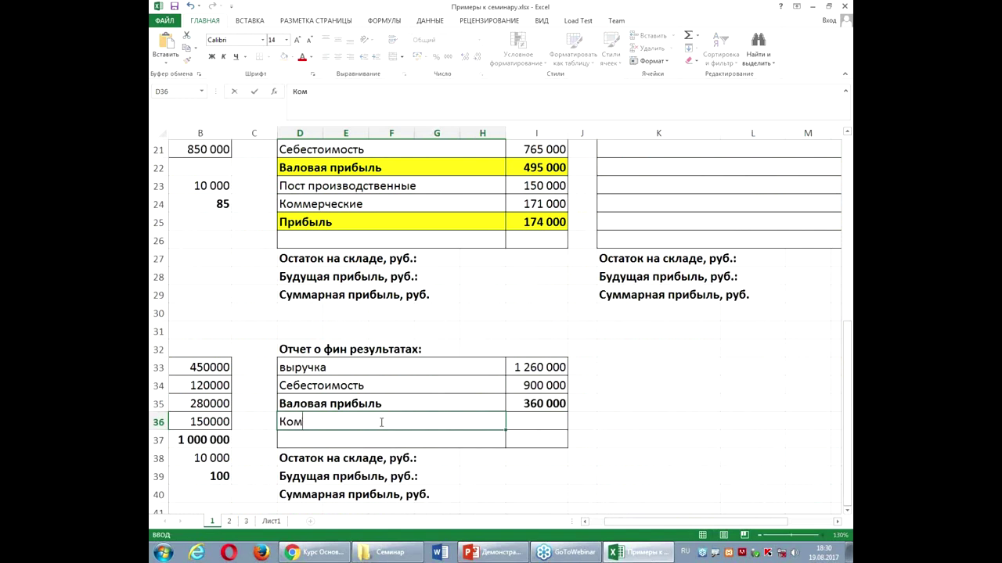
pyautogui.write('мерческие расходы')
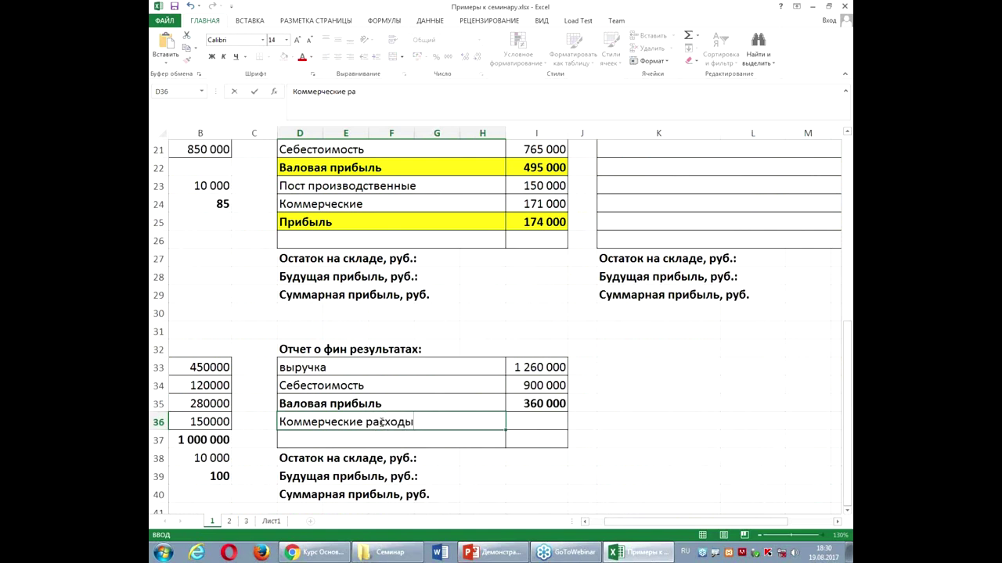
pyautogui.press('Tab')
pyautogui.write('=')
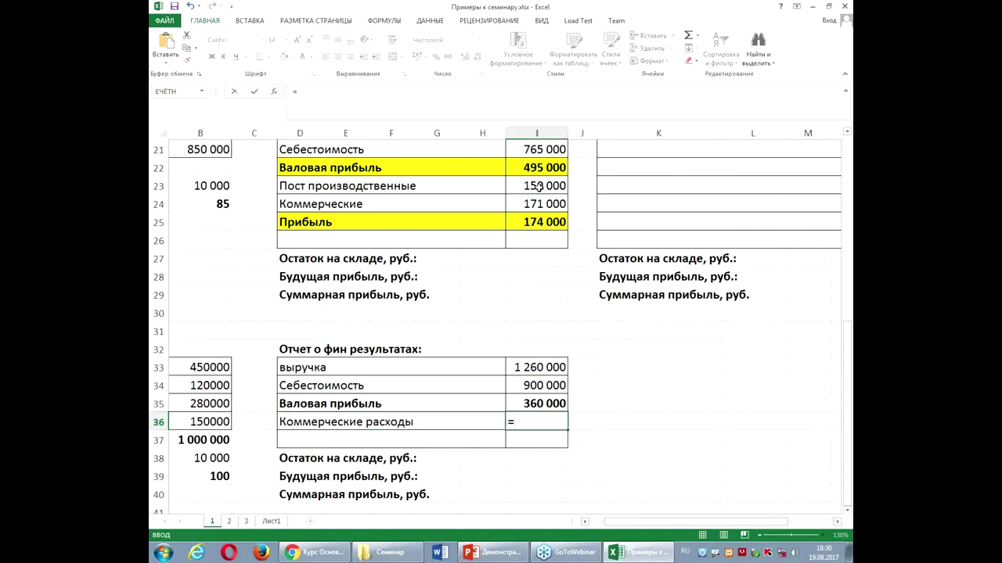
pyautogui.click(538, 203)
pyautogui.press('Return')
# - Label D37 "Прибыль" and calculate profit in I37 with the formula =I35-I36
pyautogui.click(449, 437)
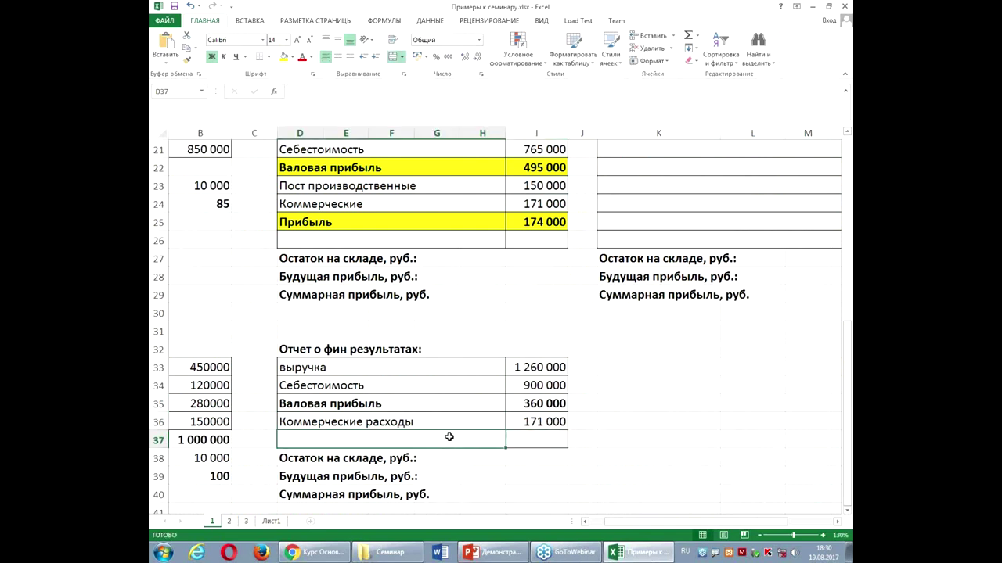
pyautogui.write('Прибыль')
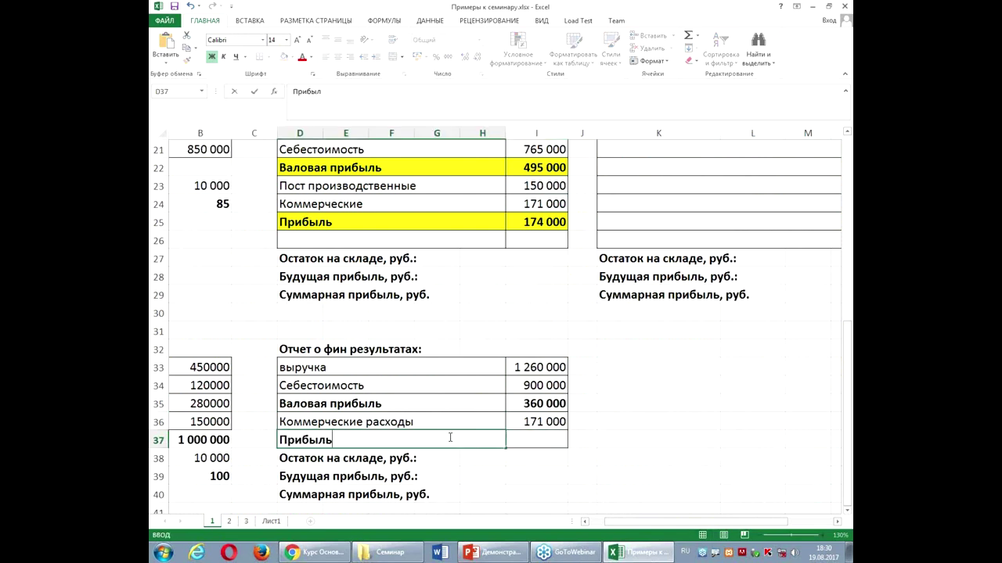
pyautogui.click(537, 440)
pyautogui.write('=')
pyautogui.click(543, 405)
pyautogui.write('-')
pyautogui.click(537, 423)
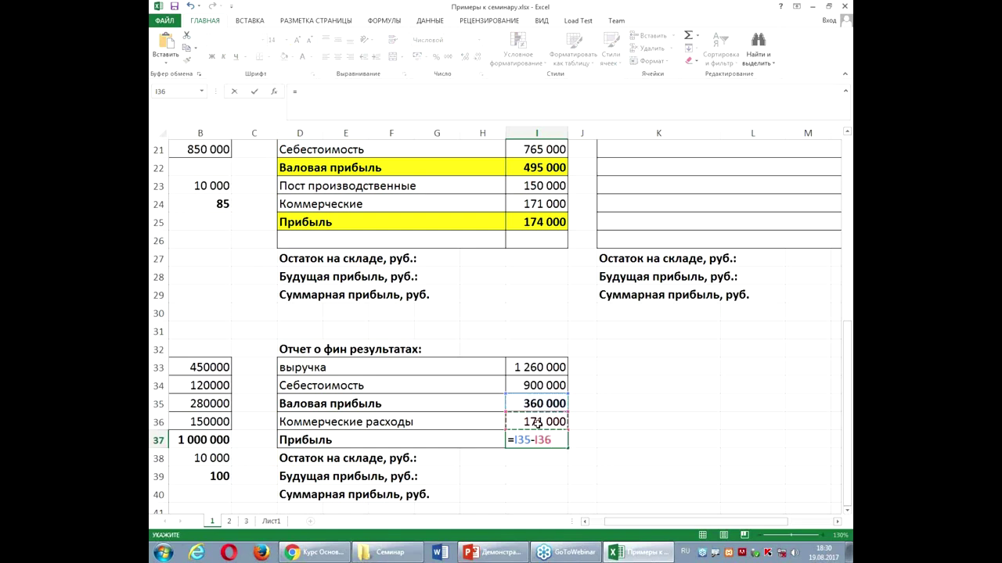
pyautogui.press('Return')
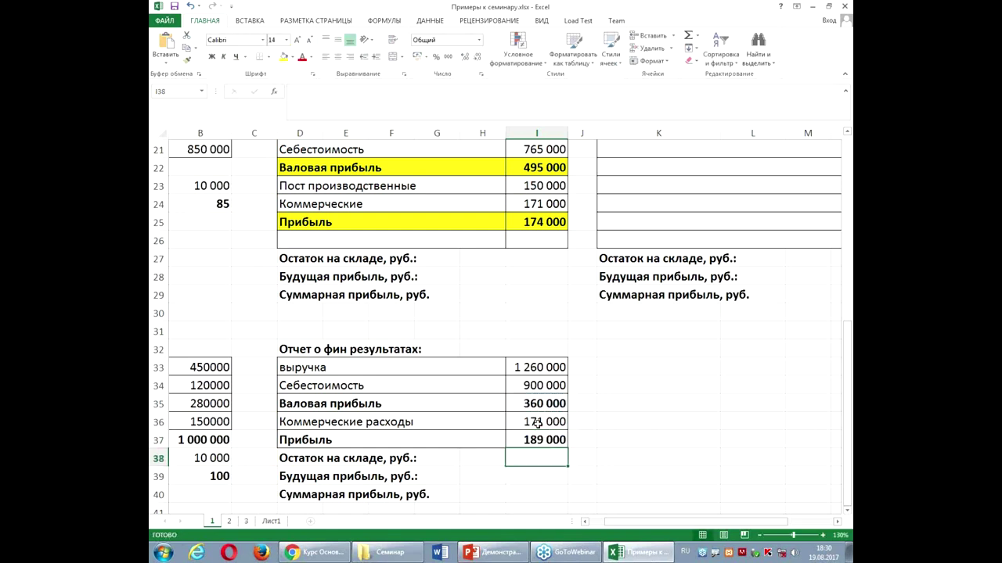
# - Fill the "Прибыль" row D37:I37 and the "Валовая прибыль" row D35:I35 with yellow
pyautogui.click(378, 440)
pyautogui.moveTo(451, 439); pyautogui.dragTo(532, 440)
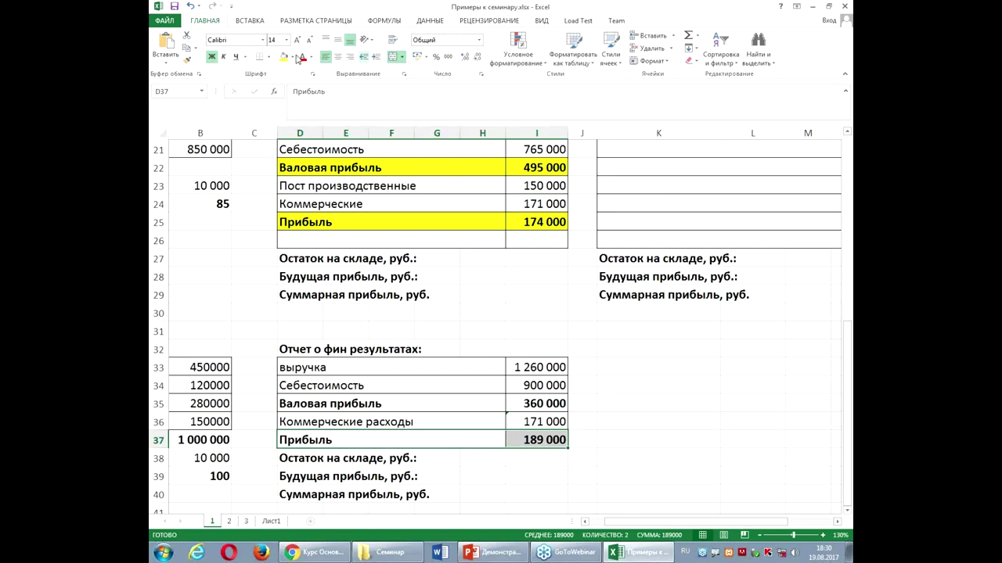
pyautogui.click(285, 56)
pyautogui.moveTo(300, 399); pyautogui.dragTo(525, 397)
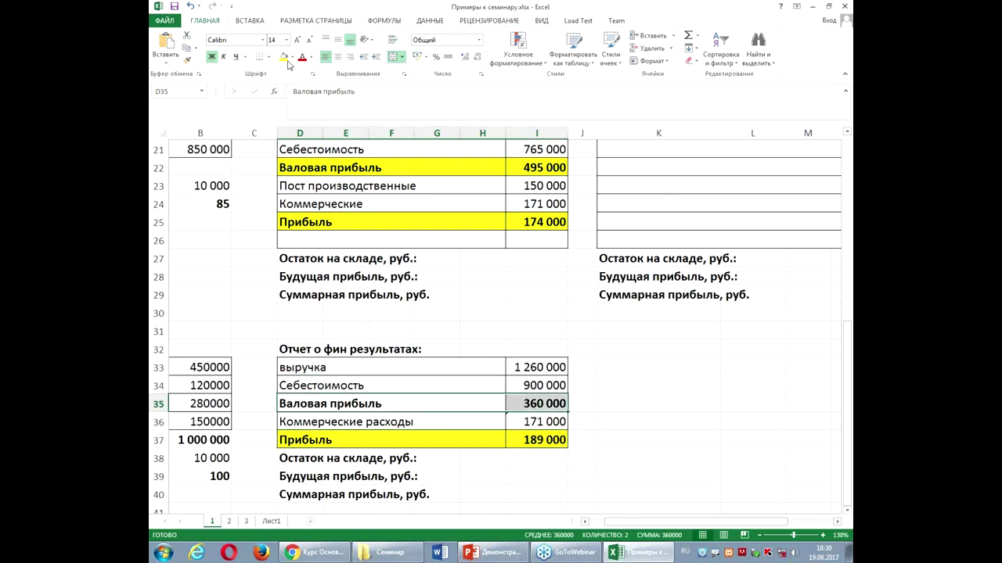
pyautogui.click(285, 58)
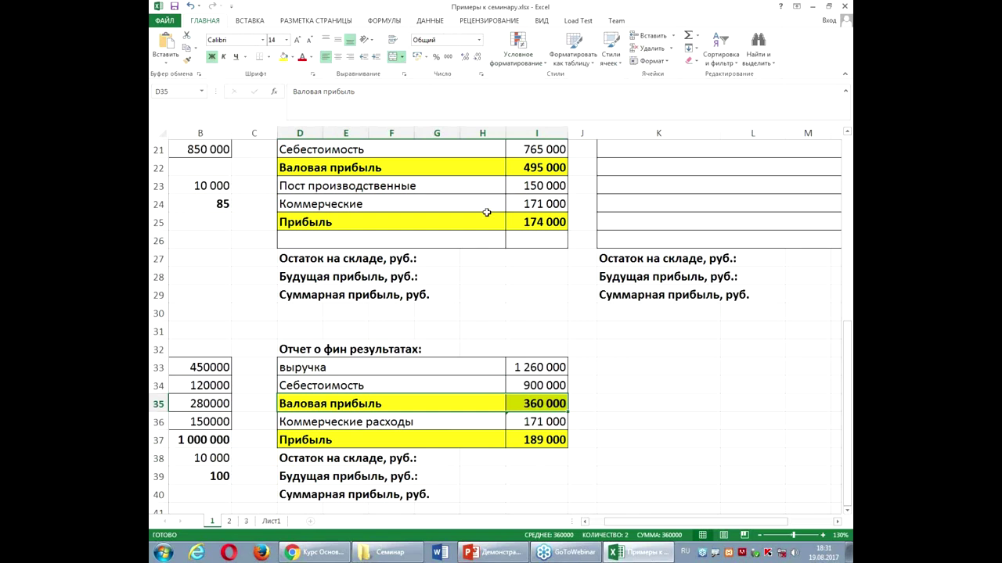
# - Calculate the warehouse balance for the variable costing report in I27 with the formula =(B23-I18)*B24
pyautogui.scroll(1, 486, 212)
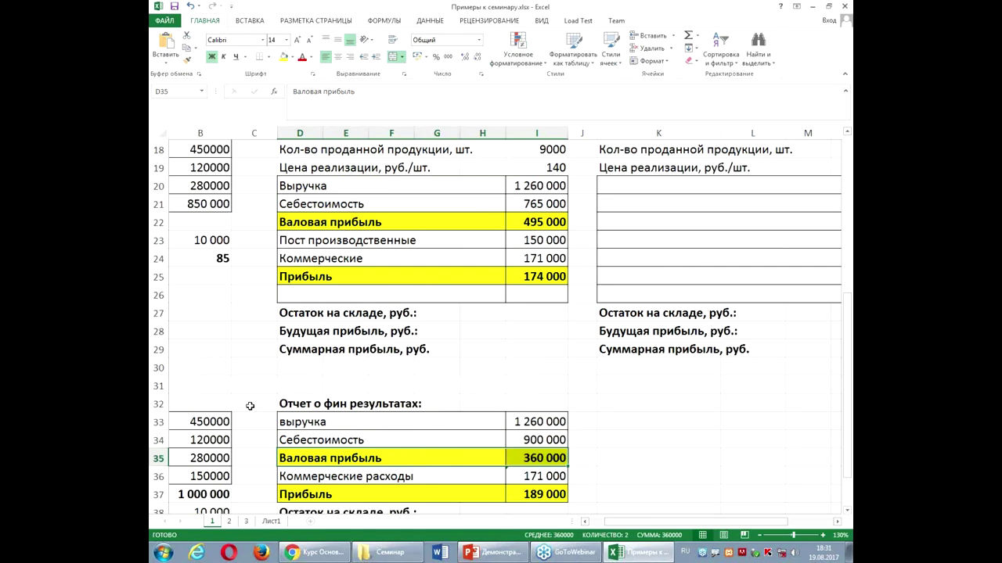
pyautogui.moveTo(647, 525); pyautogui.dragTo(607, 519)
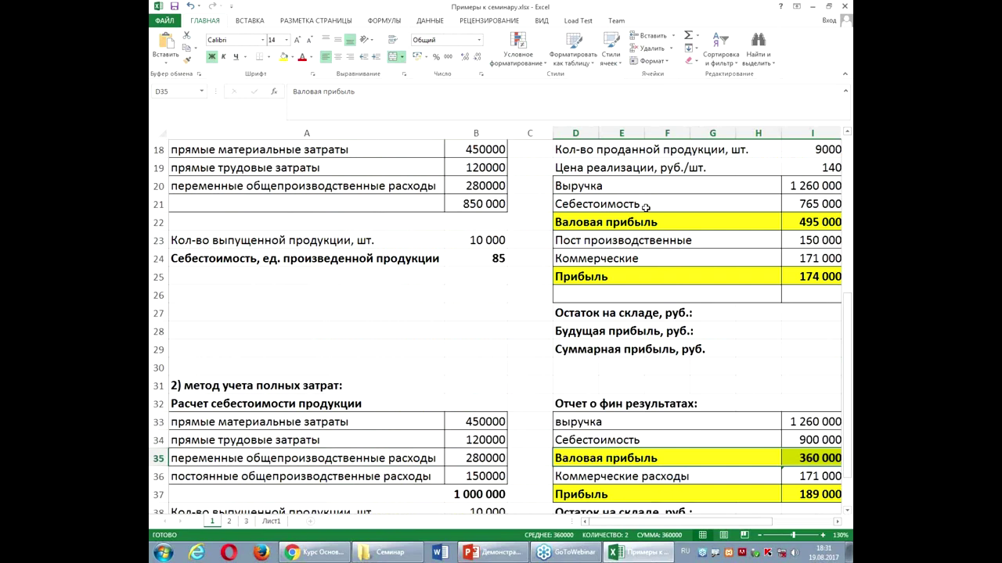
pyautogui.moveTo(650, 524); pyautogui.dragTo(662, 523)
pyautogui.click(542, 312)
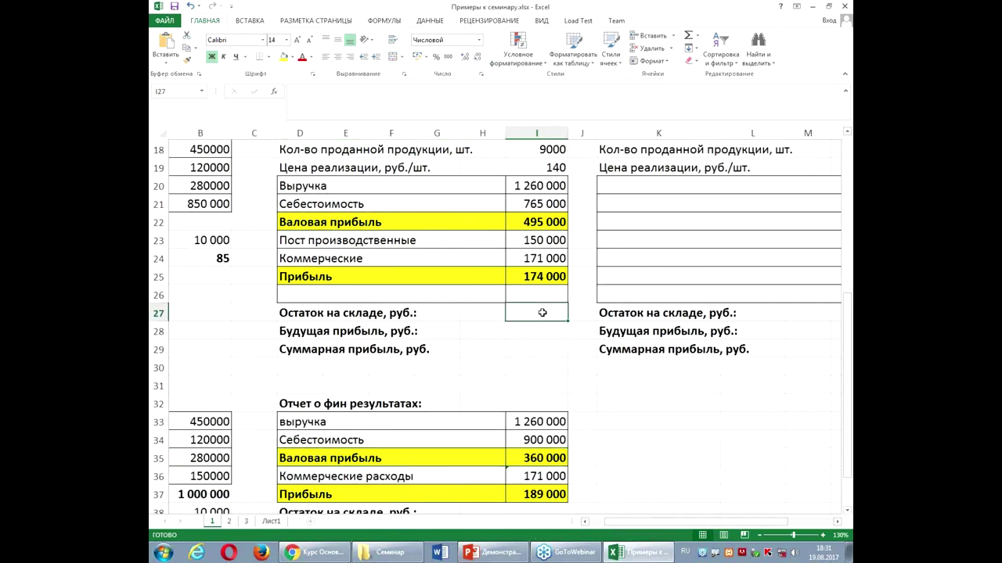
pyautogui.write('=(')
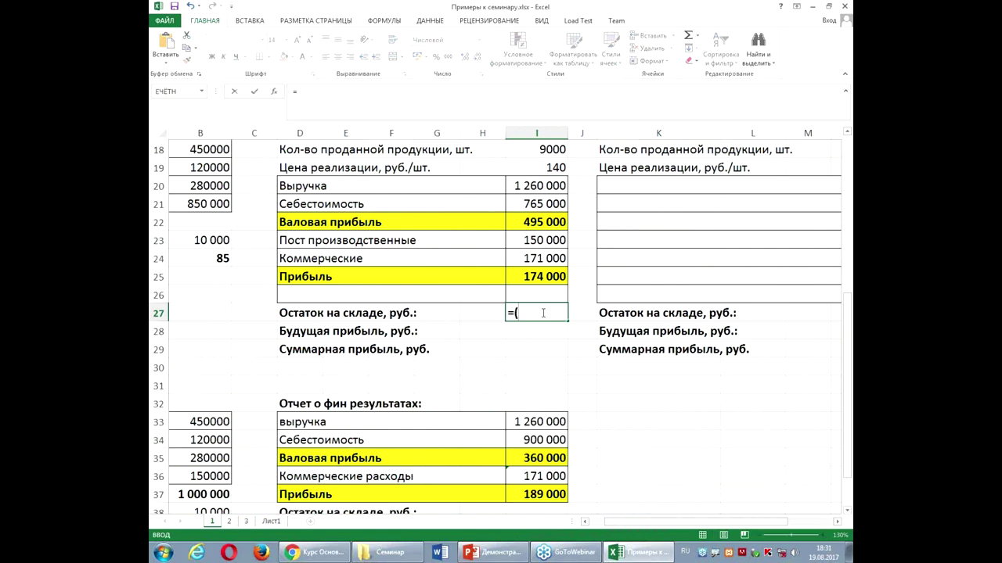
pyautogui.click(193, 239)
pyautogui.write('-')
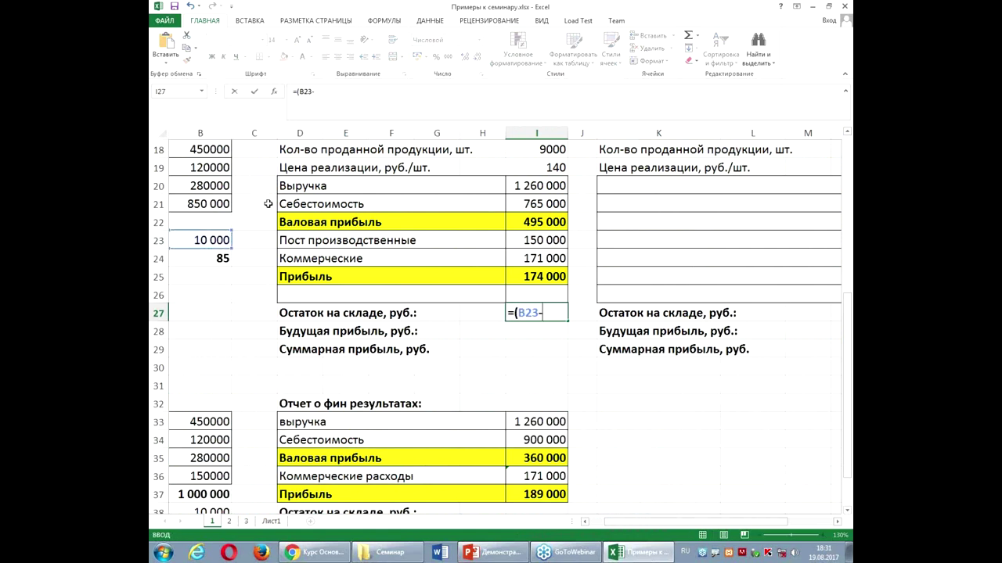
pyautogui.click(532, 148)
pyautogui.write(')')
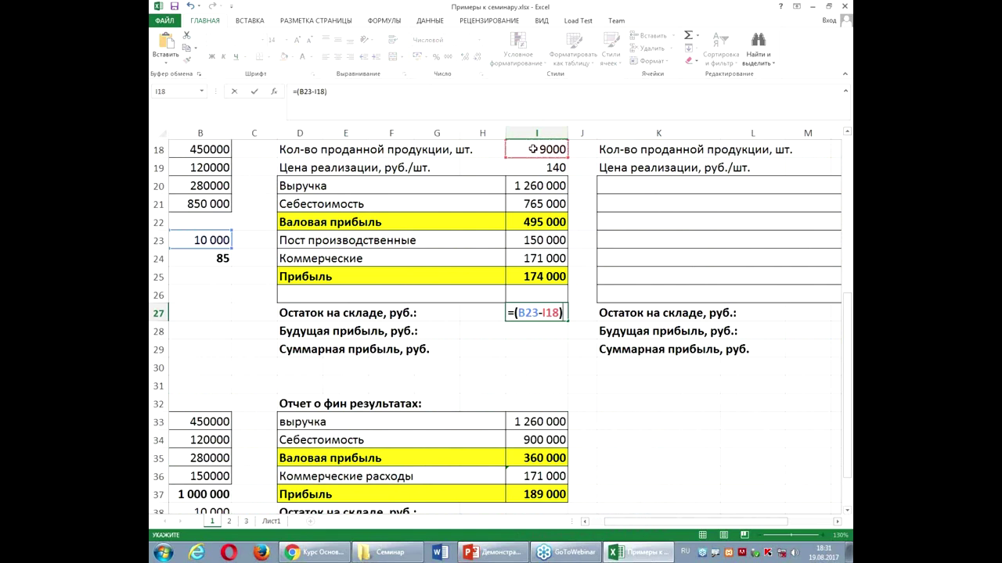
pyautogui.write('*')
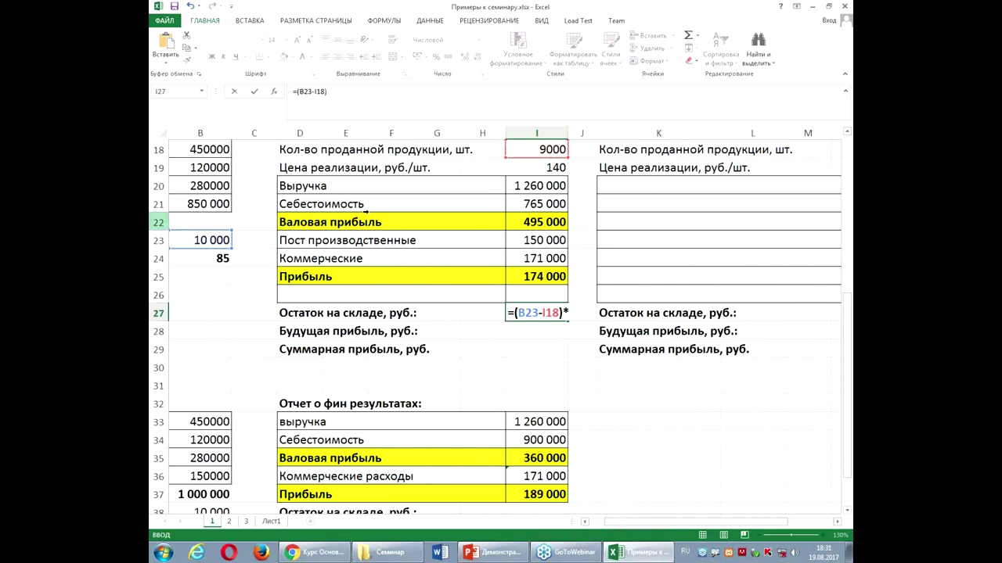
pyautogui.click(186, 259)
pyautogui.press('Return')
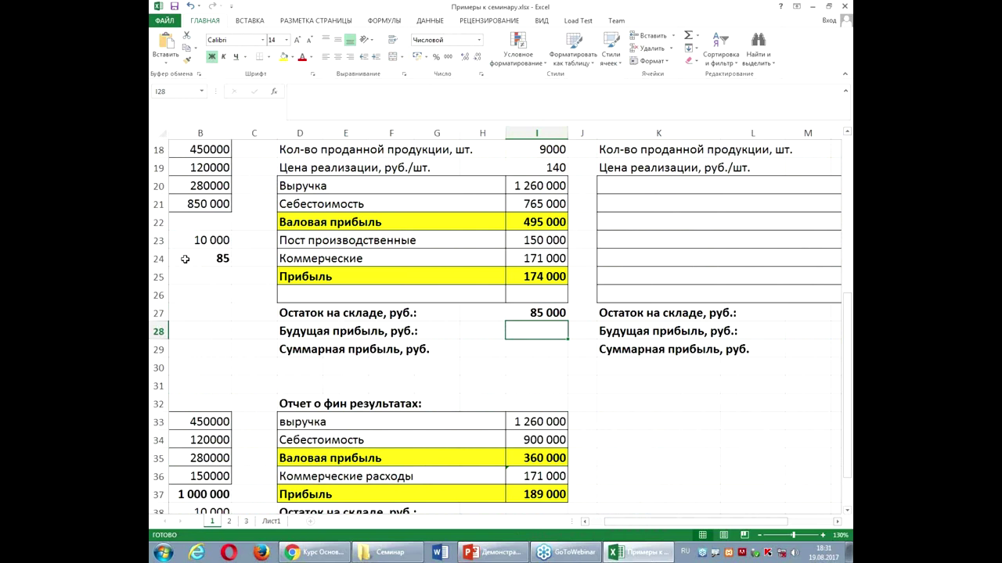
# - Calculate the warehouse balance for the full costing report in I38 with the formula =(B38-I18)*B39
pyautogui.scroll(-1, 184, 259)
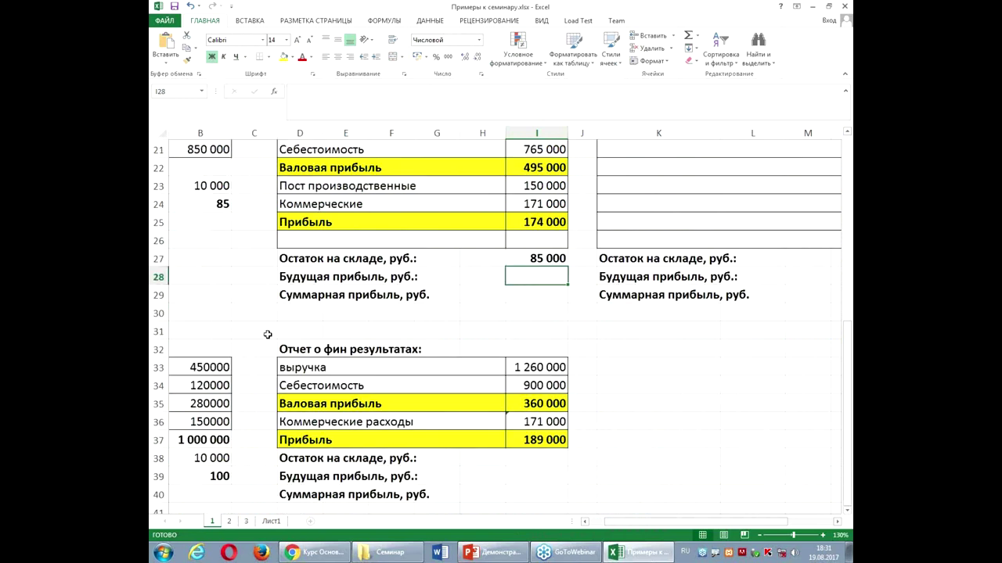
pyautogui.click(527, 459)
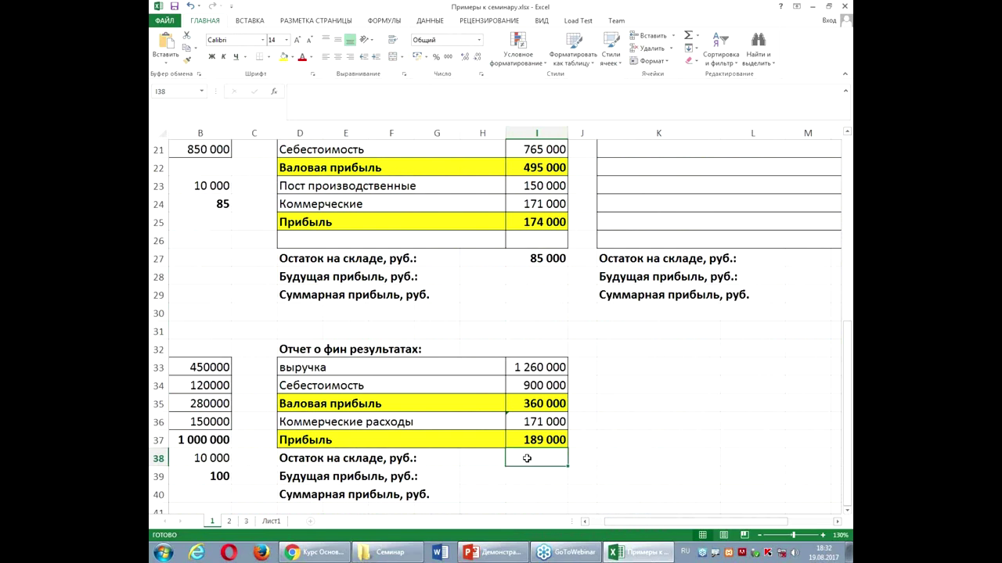
pyautogui.write('=')
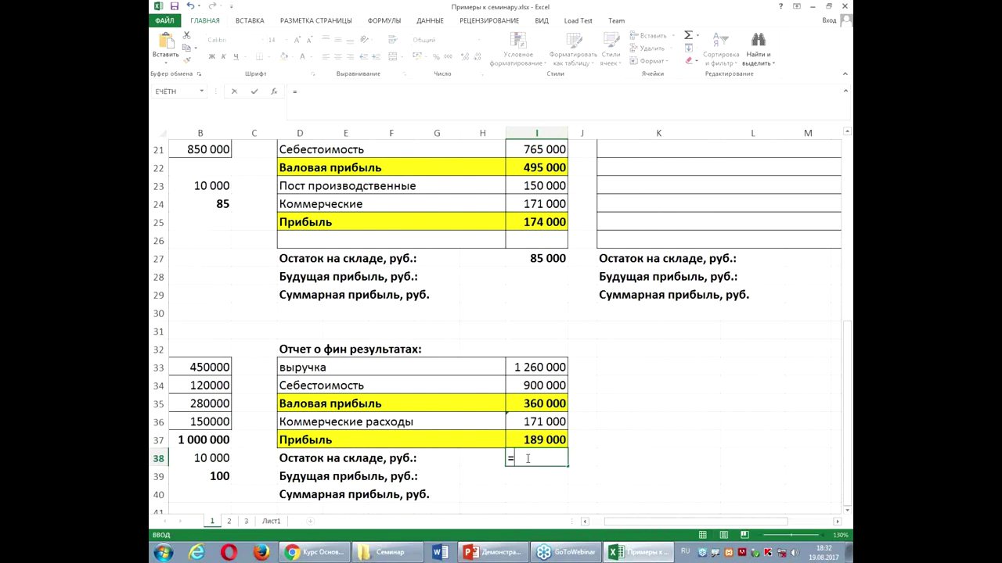
pyautogui.write('(')
pyautogui.click(199, 458)
pyautogui.write('-')
pyautogui.scroll(2, 537, 221)
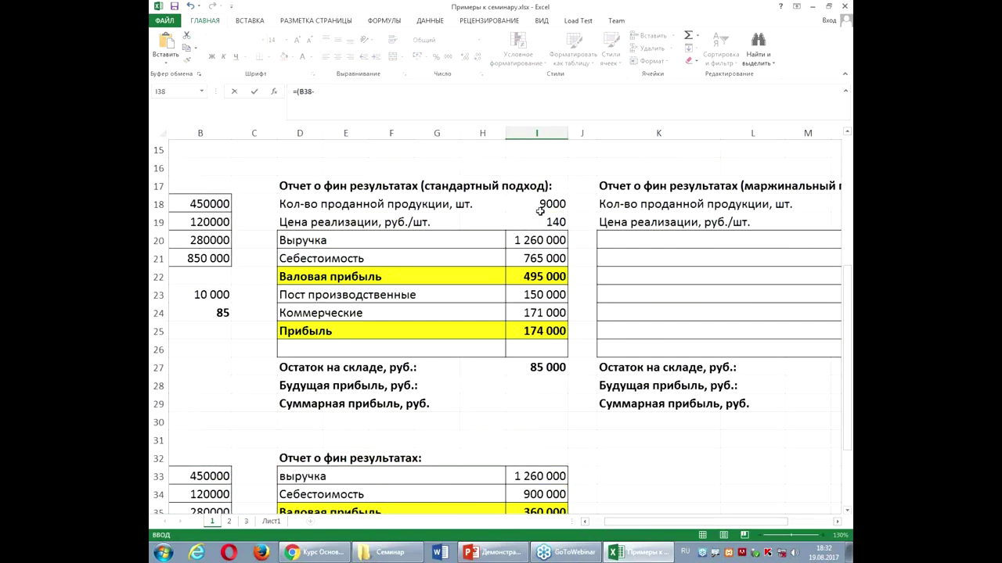
pyautogui.click(540, 207)
pyautogui.write(')*')
pyautogui.scroll(-3, 592, 288)
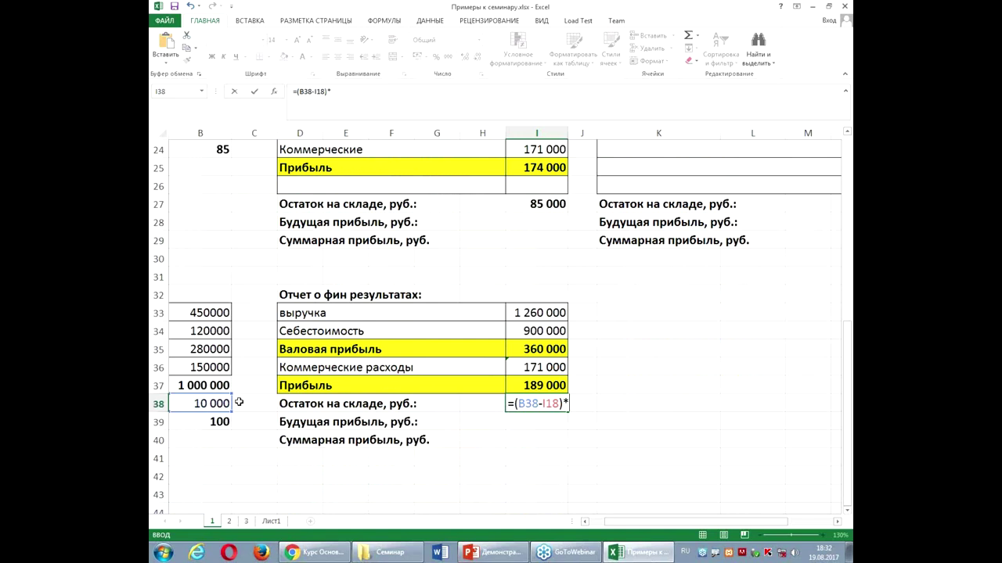
pyautogui.click(221, 420)
pyautogui.press('Return')
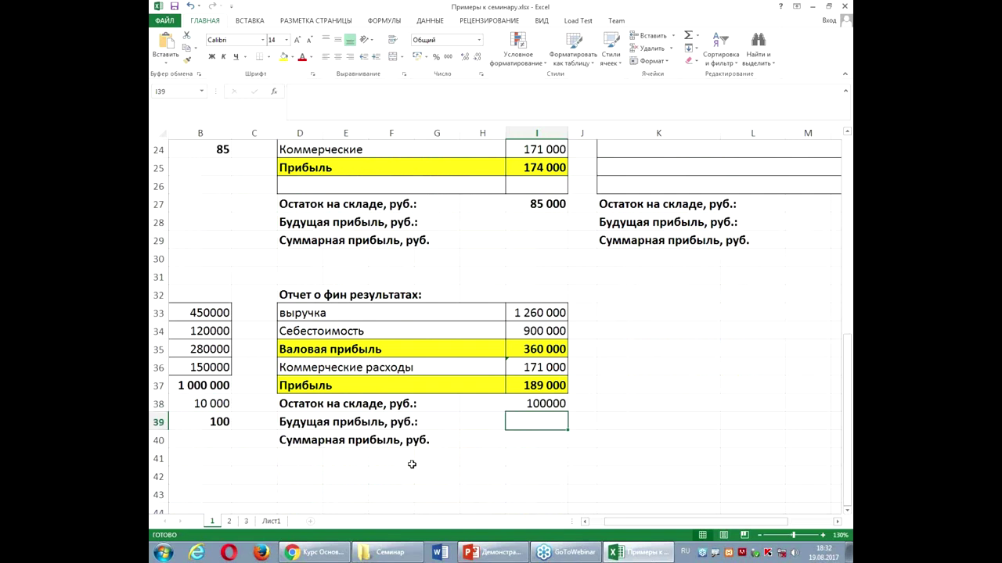
# - Calculate future profit for the variable costing report in I28 with the formula =1000*I19-I27
pyautogui.click(545, 222)
pyautogui.write('=')
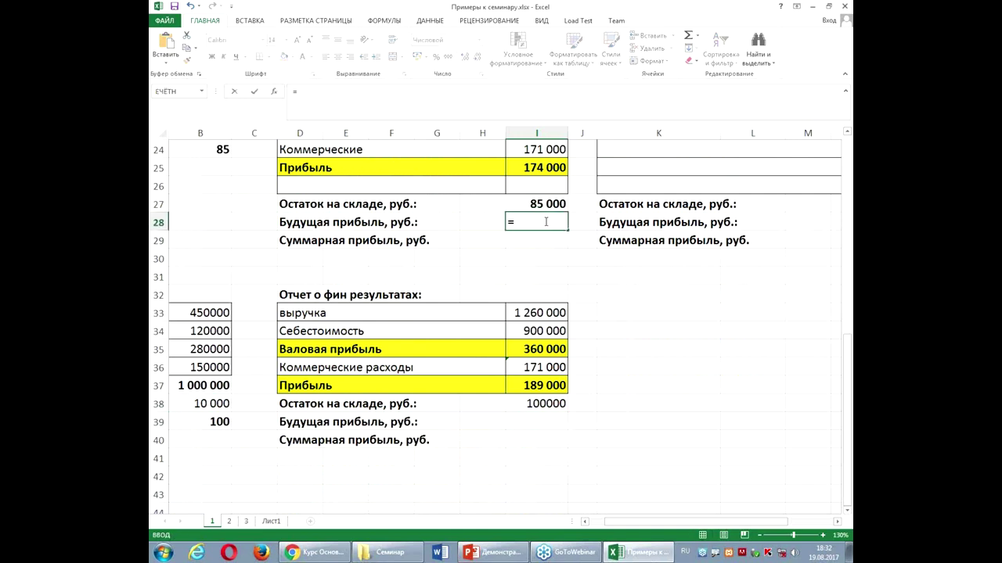
pyautogui.write('1000*')
pyautogui.scroll(2, 546, 222)
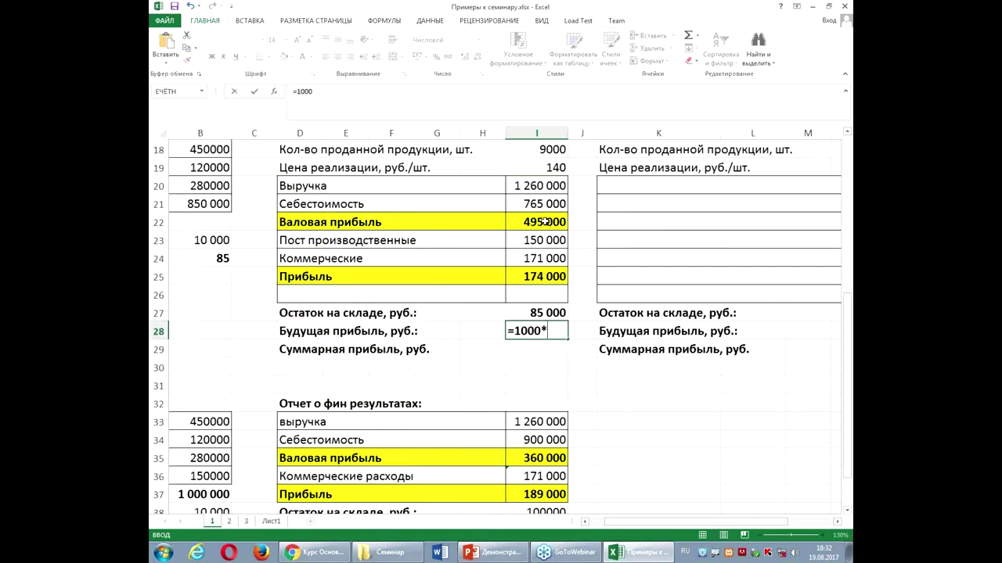
pyautogui.click(537, 167)
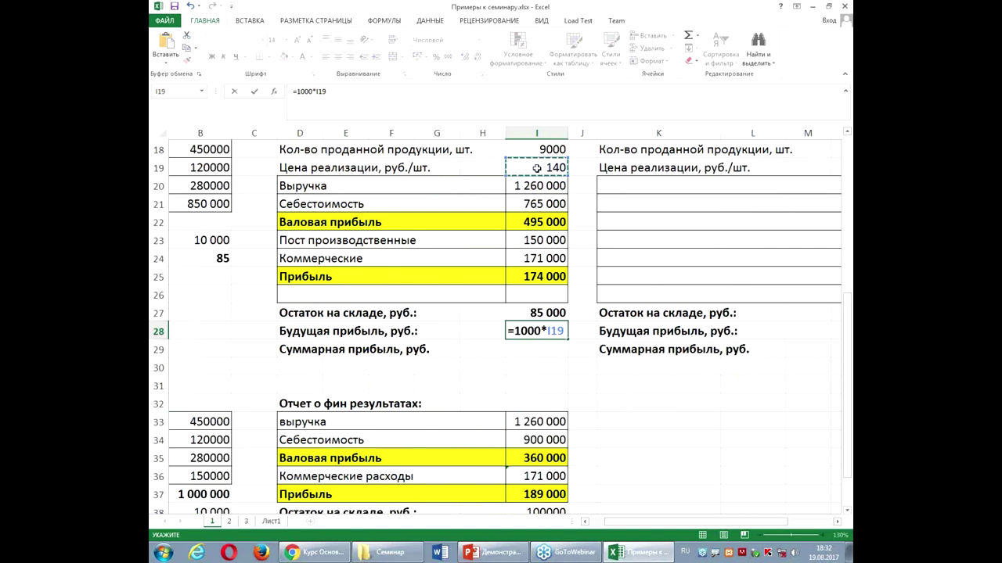
pyautogui.write('-')
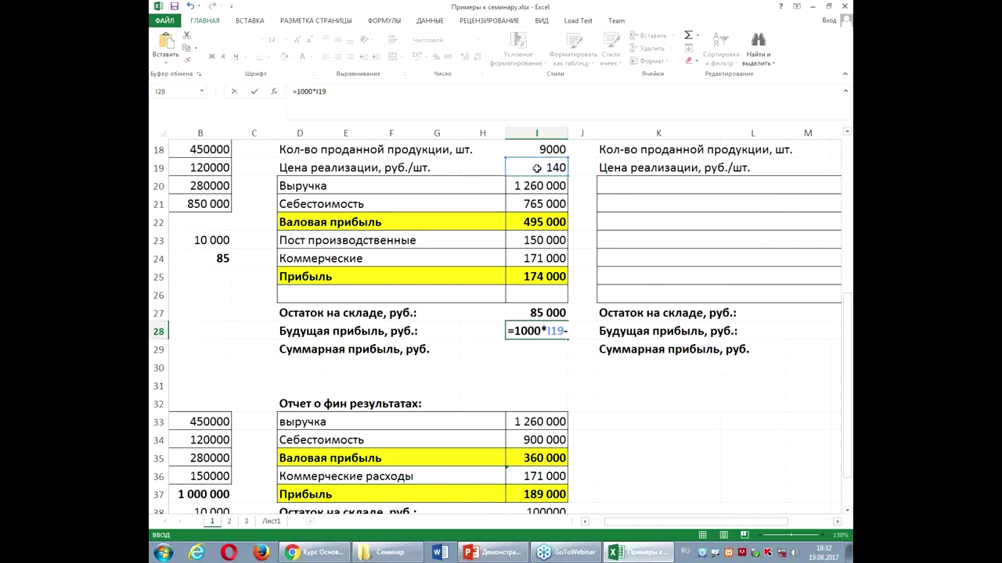
pyautogui.click(535, 311)
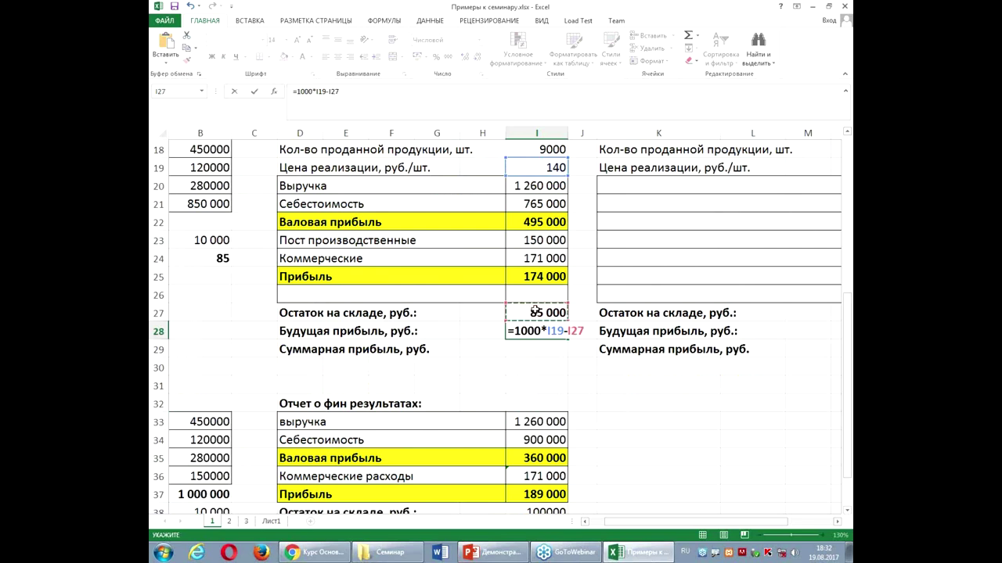
pyautogui.press('Return')
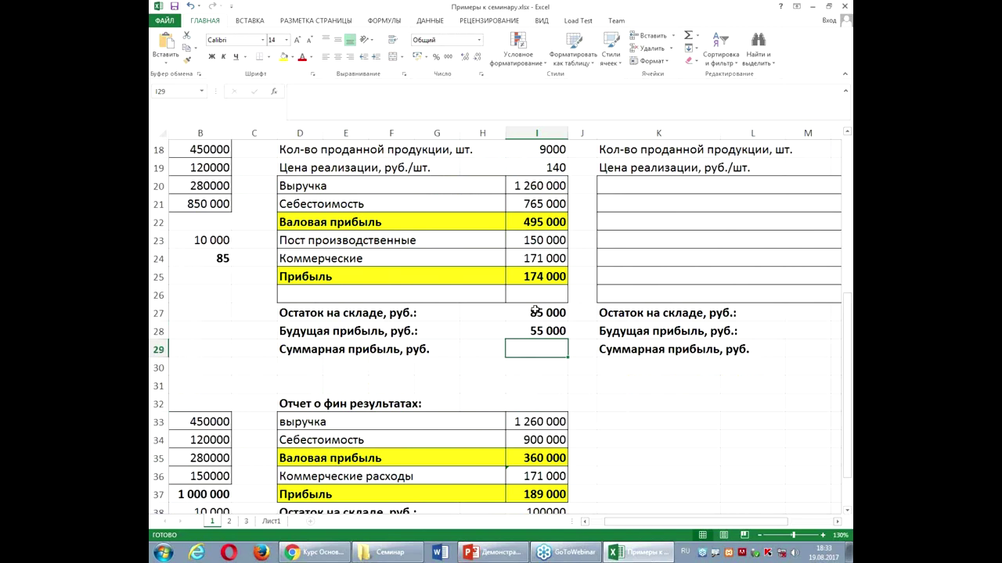
# - Calculate future profit for the full costing report in I39 with the formula =1000*I19-I38
pyautogui.scroll(-2, 534, 311)
pyautogui.click(549, 421)
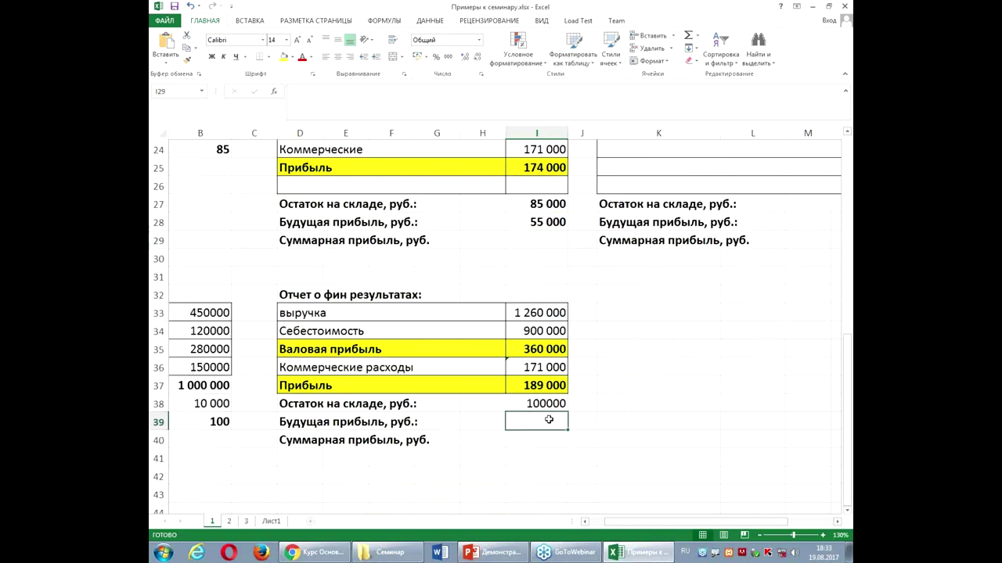
pyautogui.write('=100')
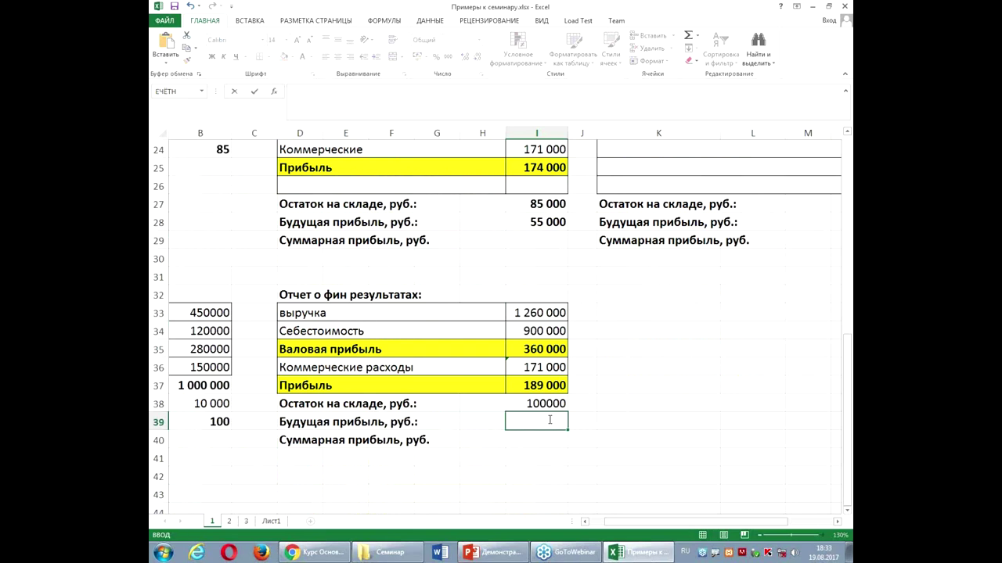
pyautogui.write('0*')
pyautogui.scroll(2, 550, 420)
pyautogui.click(548, 167)
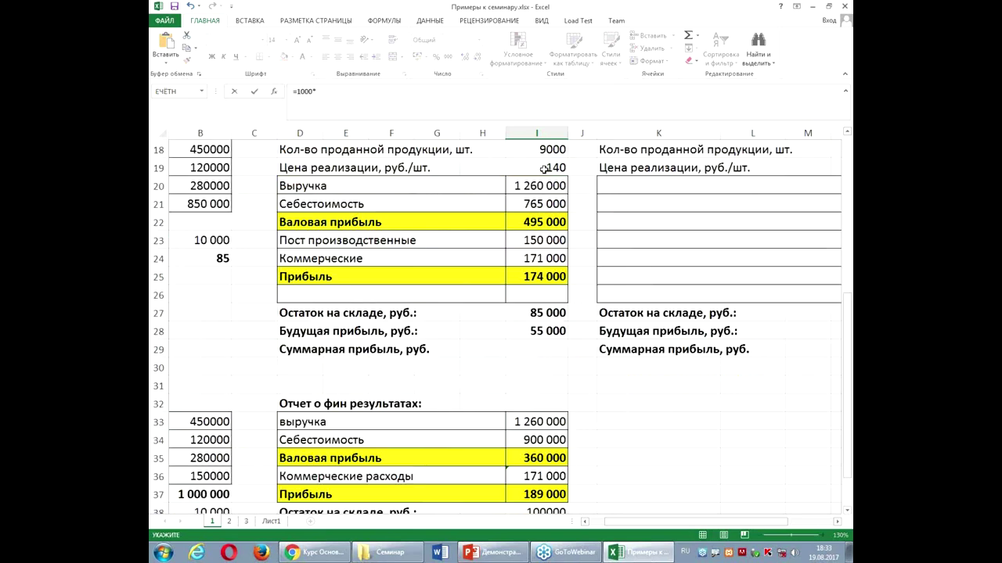
pyautogui.write('-')
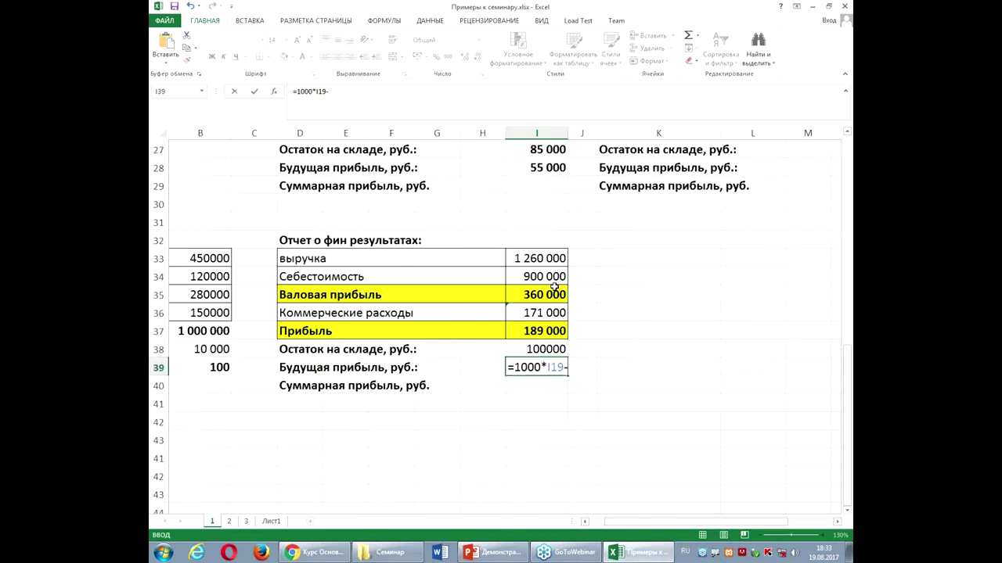
pyautogui.click(528, 349)
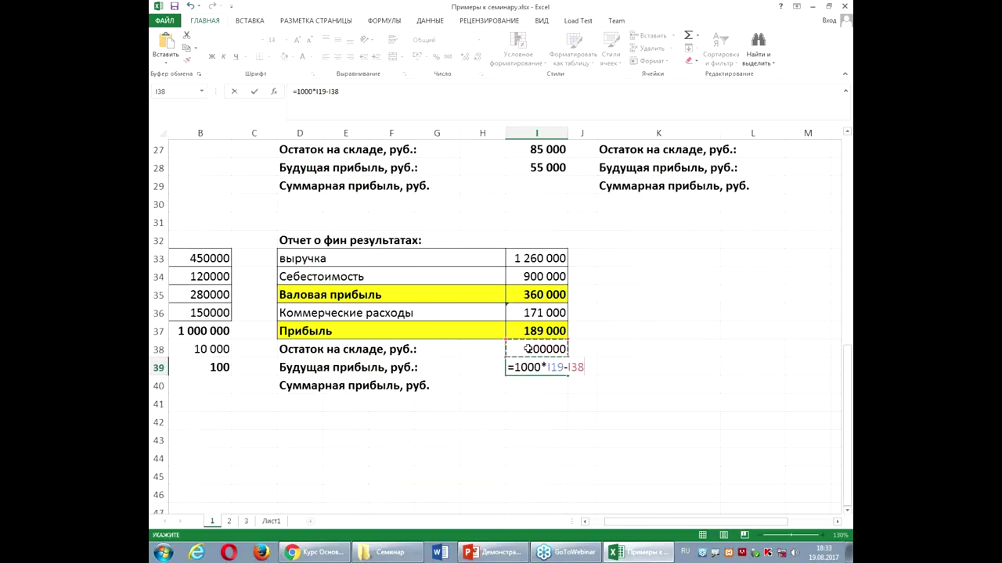
pyautogui.press('Return')
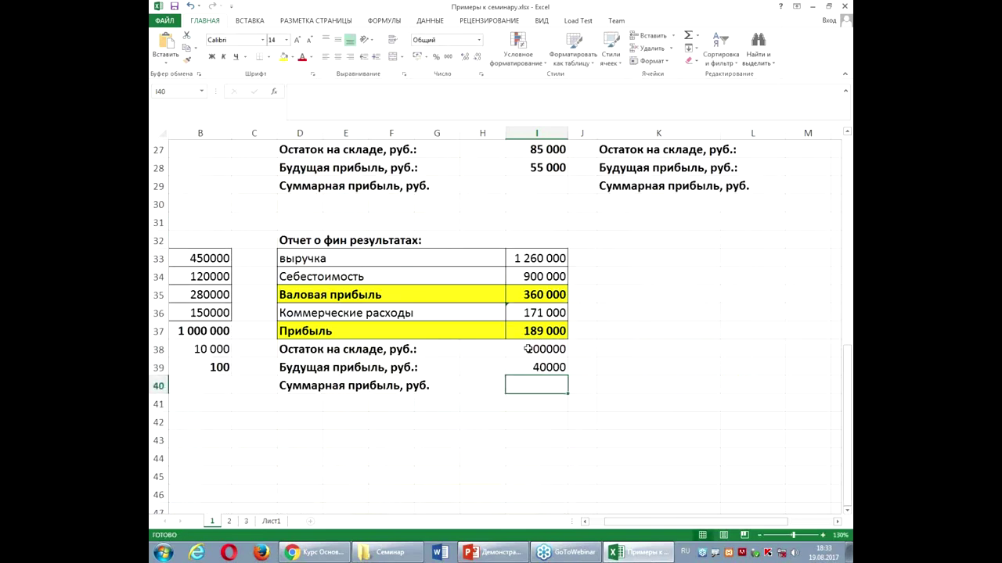
# - Fill in "Суммарная прибыль" of the variable costing report in I29 with the formula =I27+I28
pyautogui.click(535, 189)
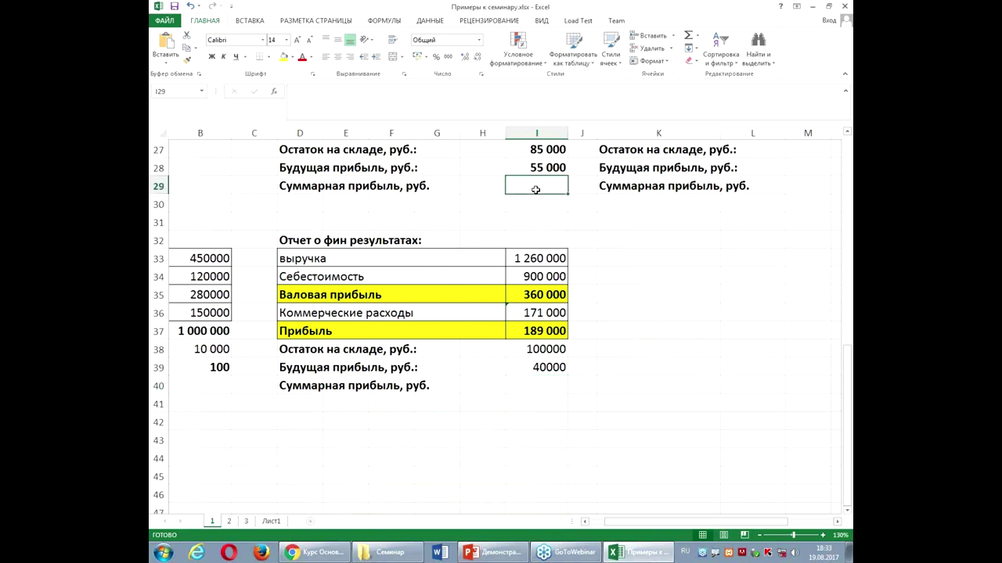
pyautogui.write('=')
pyautogui.click(543, 157)
pyautogui.write('+')
pyautogui.click(543, 168)
pyautogui.press('Return')
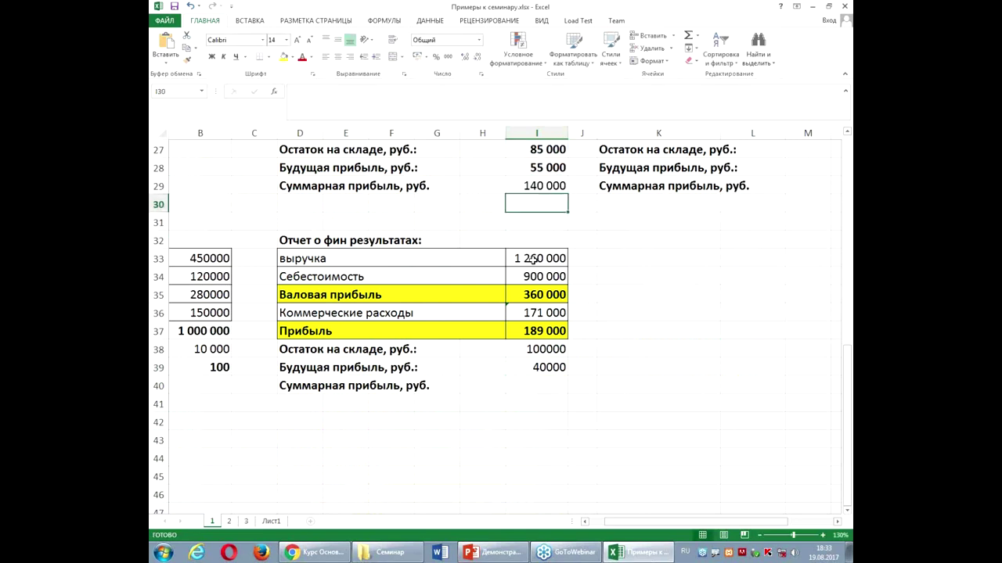
# - Fill in "Суммарная прибыль" of the full costing report in I40 with the formula =I38+I39
pyautogui.click(549, 380)
pyautogui.write('=')
pyautogui.click(549, 349)
pyautogui.write('+')
pyautogui.click(548, 367)
pyautogui.press('Return')
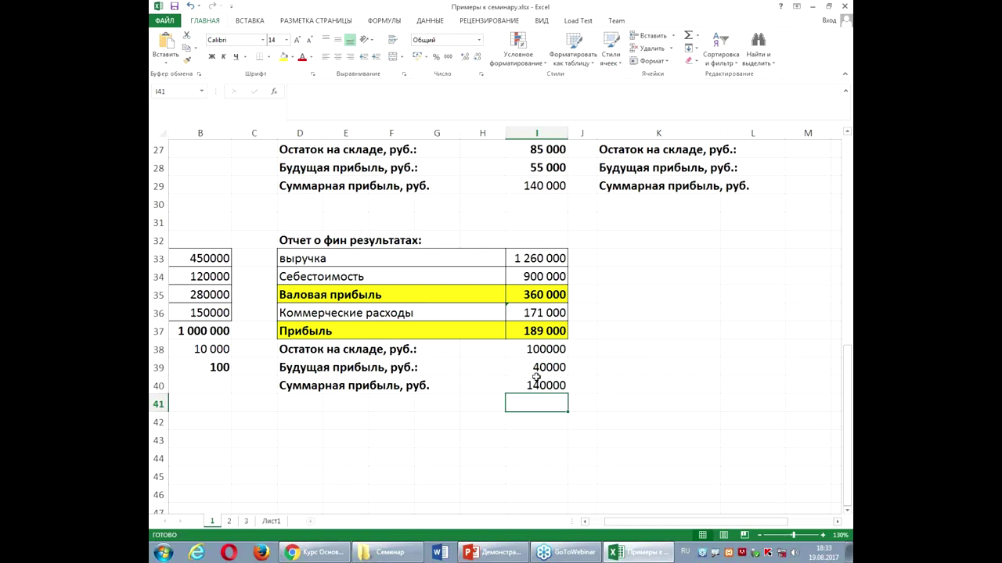
pyautogui.scroll(3, 536, 377)
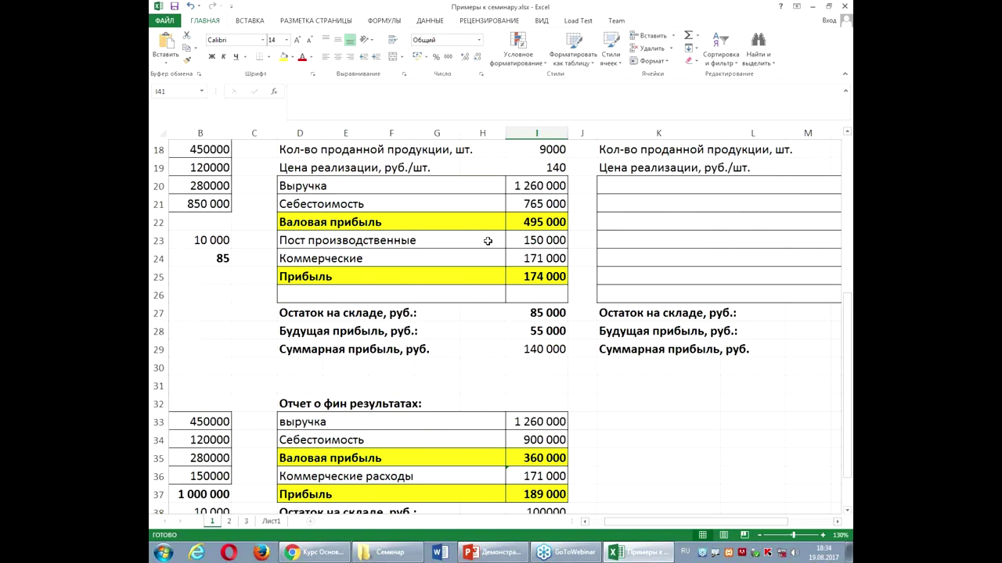
pyautogui.scroll(-4, 488, 241)
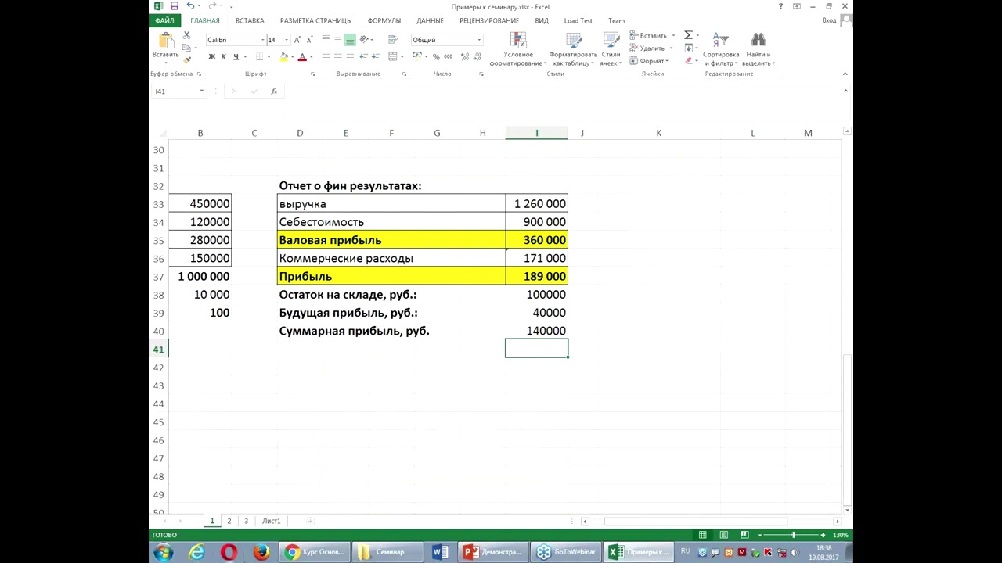
# - Switch to Chrome, maximize the course page and highlight the "Методы калькулирования себестоимости" topics in Module 2 of the course programme
pyautogui.click(302, 557)
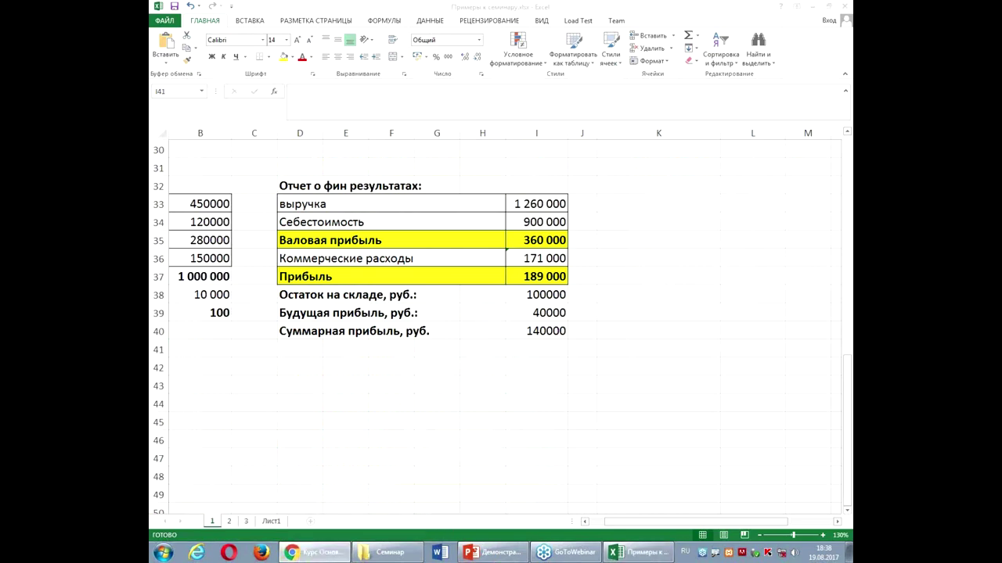
pyautogui.moveTo(735, 51); pyautogui.dragTo(448, 72)
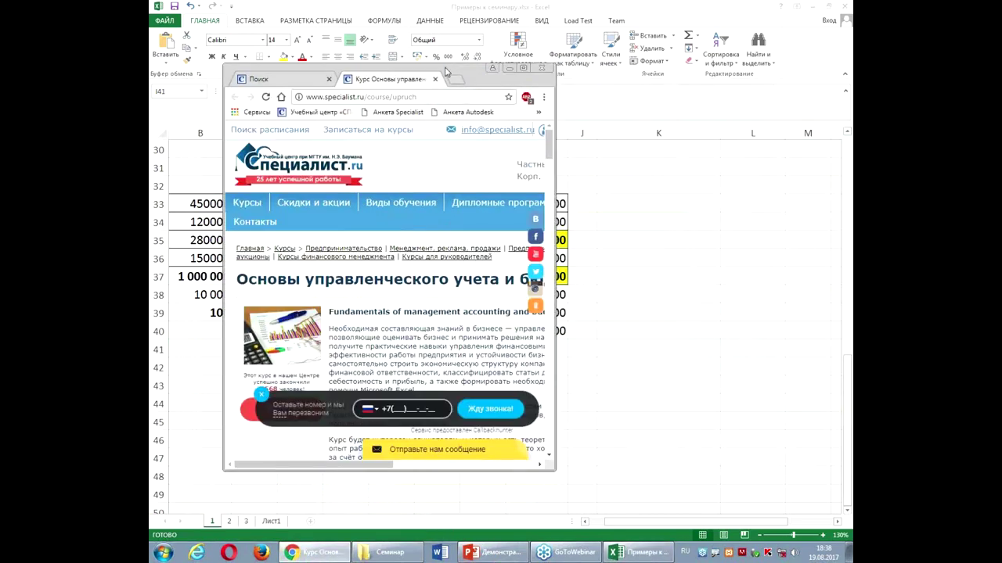
pyautogui.click(522, 68)
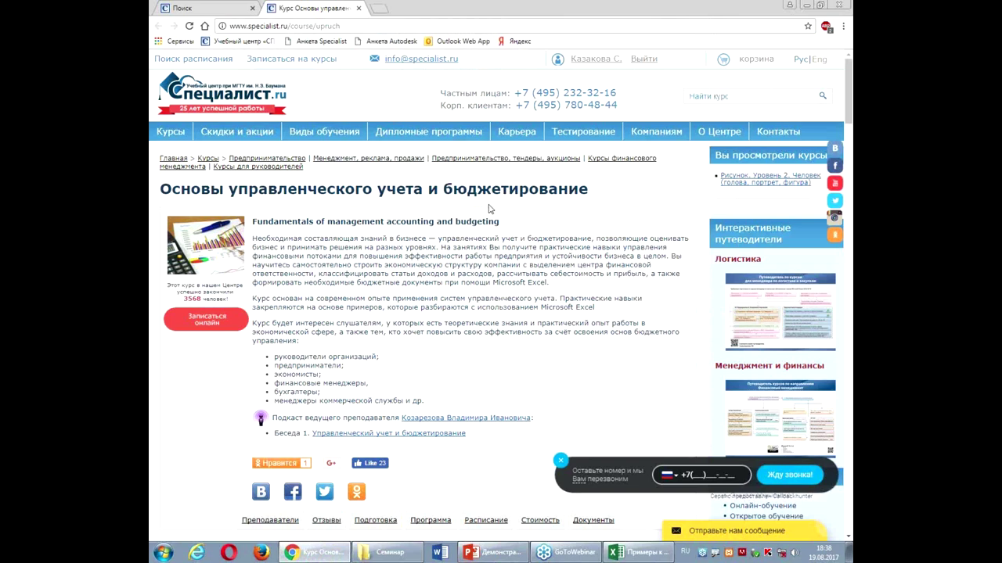
pyautogui.scroll(-20, 488, 209)
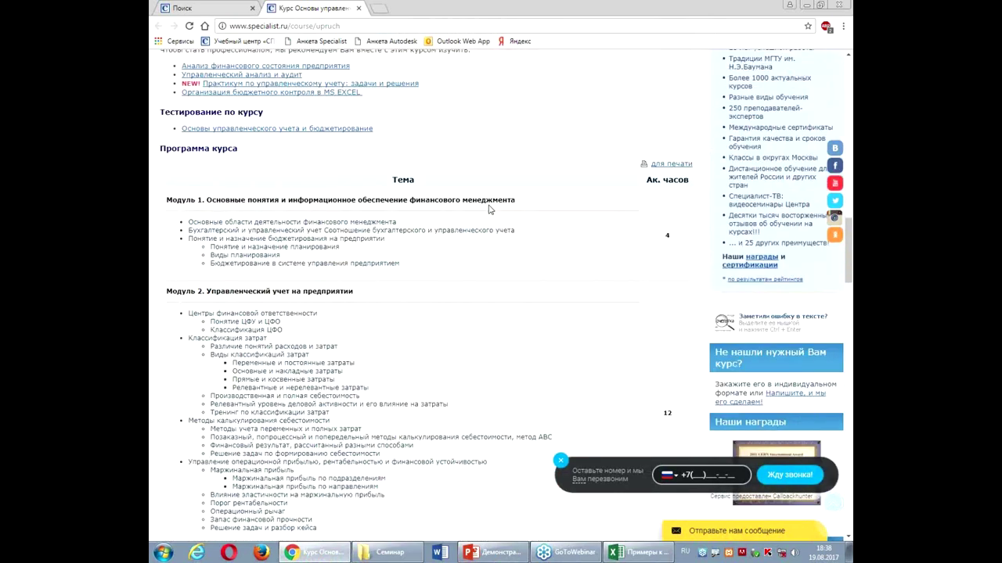
pyautogui.scroll(-2, 488, 209)
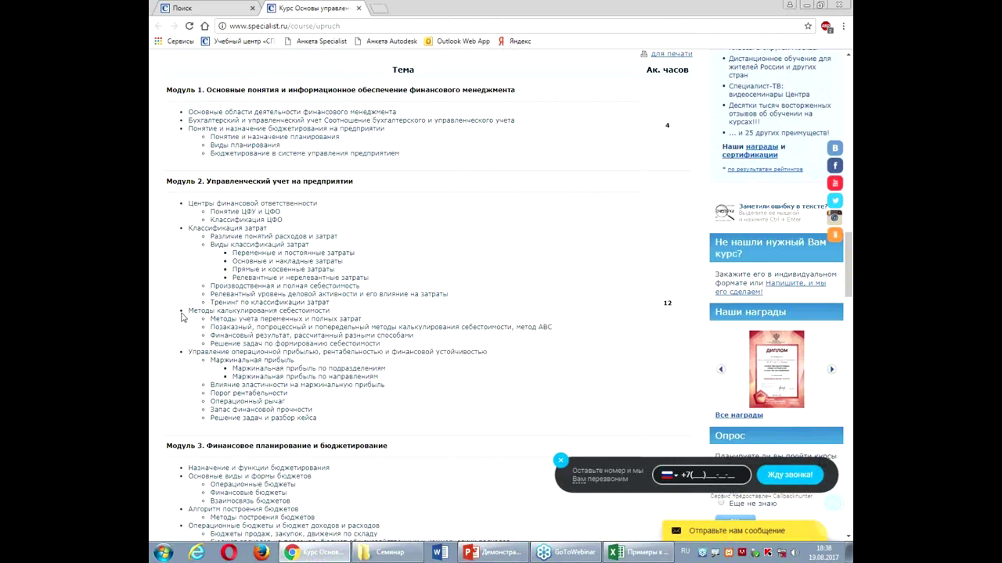
pyautogui.moveTo(189, 311); pyautogui.dragTo(380, 346)
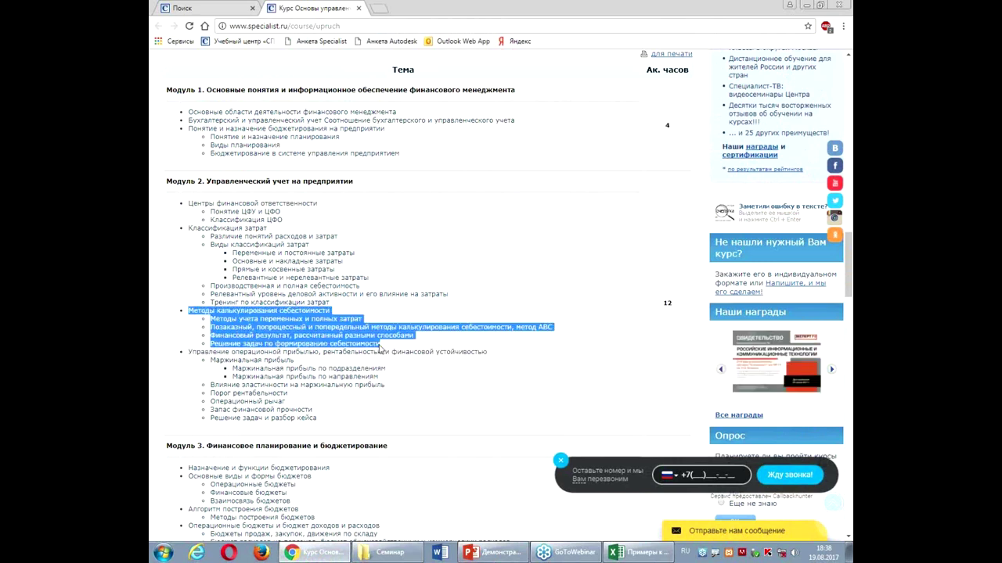
# - Look through the course's schedule of group dates and switch to the PowerPoint presentation
pyautogui.scroll(-7, 251, 244)
pyautogui.scroll(-3, 251, 245)
pyautogui.scroll(-1, 251, 241)
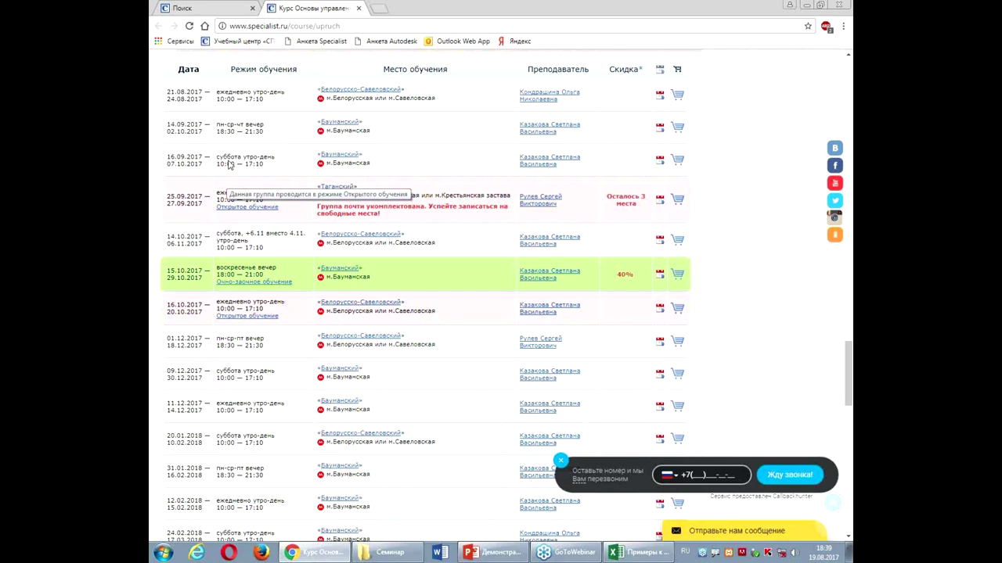
pyautogui.hotkey('alt', 'Tab')
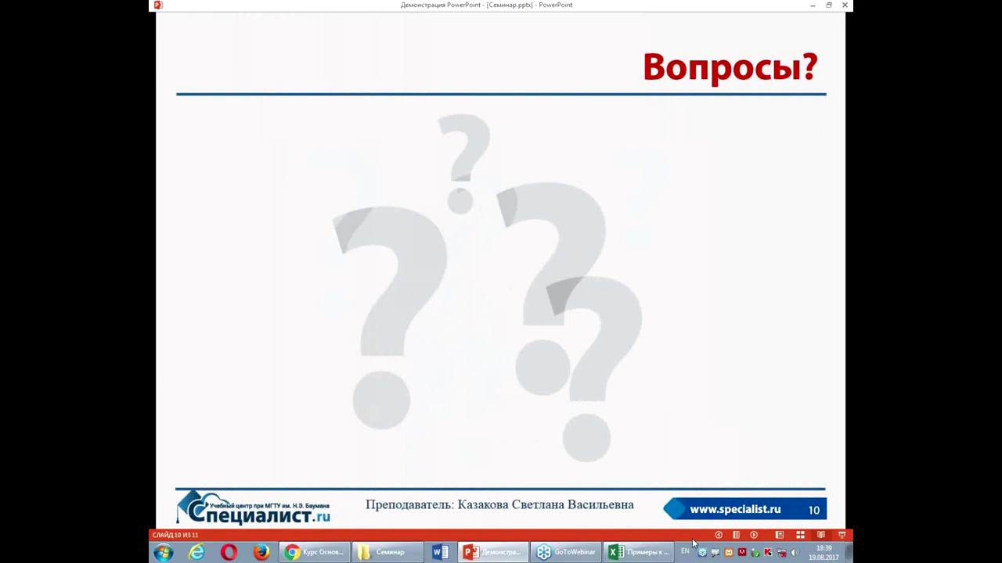